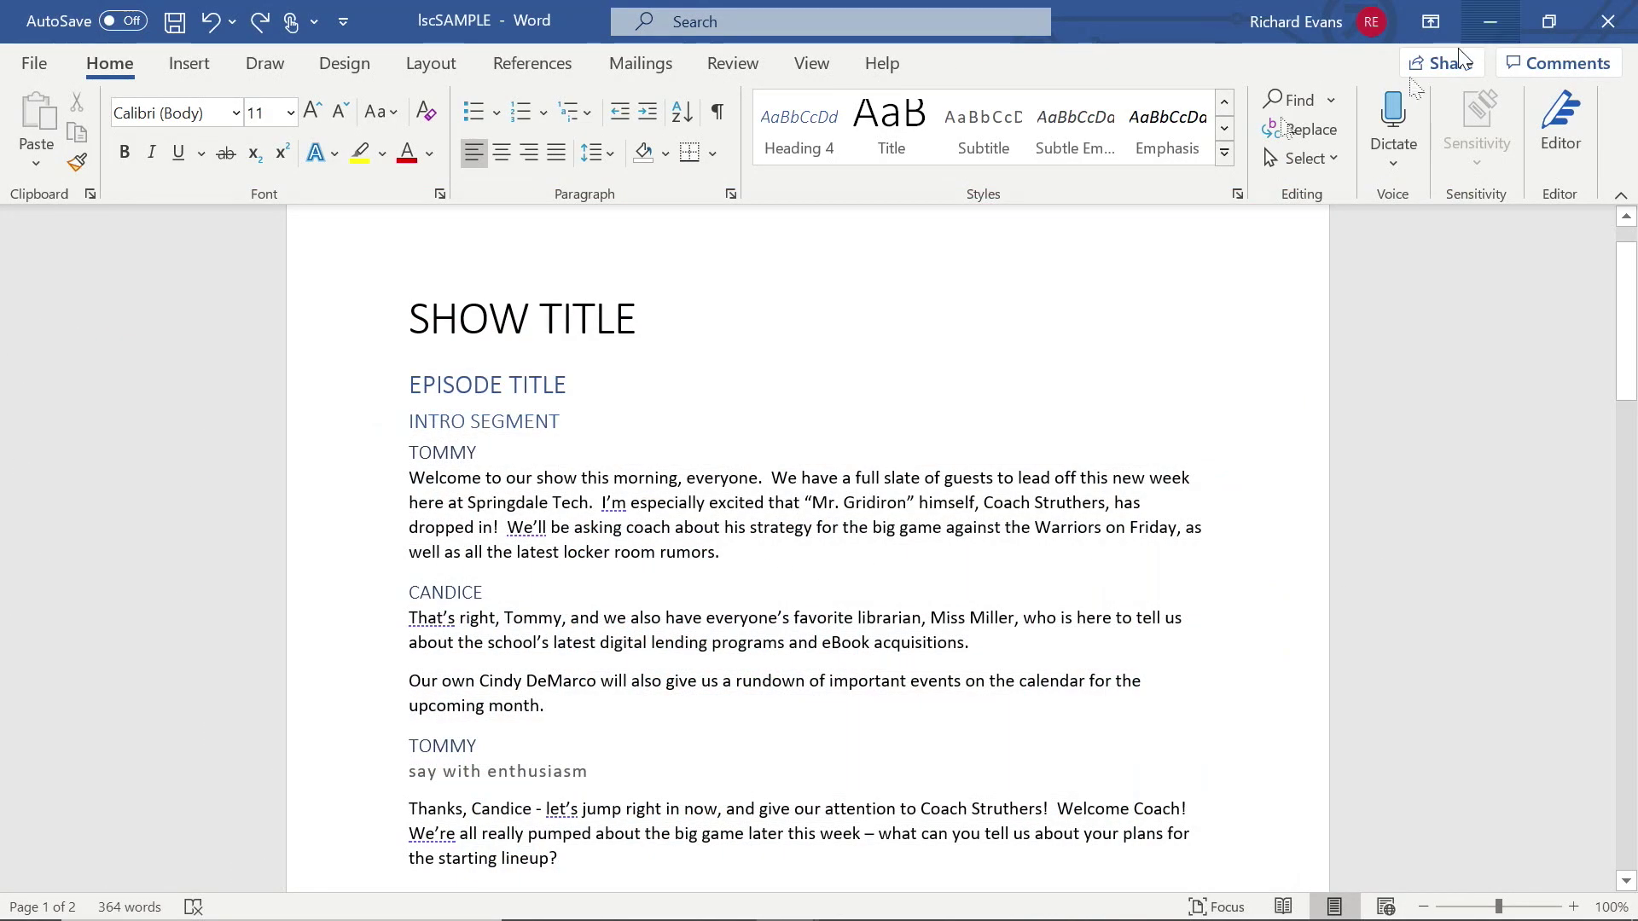
pyautogui.click(366, 333)
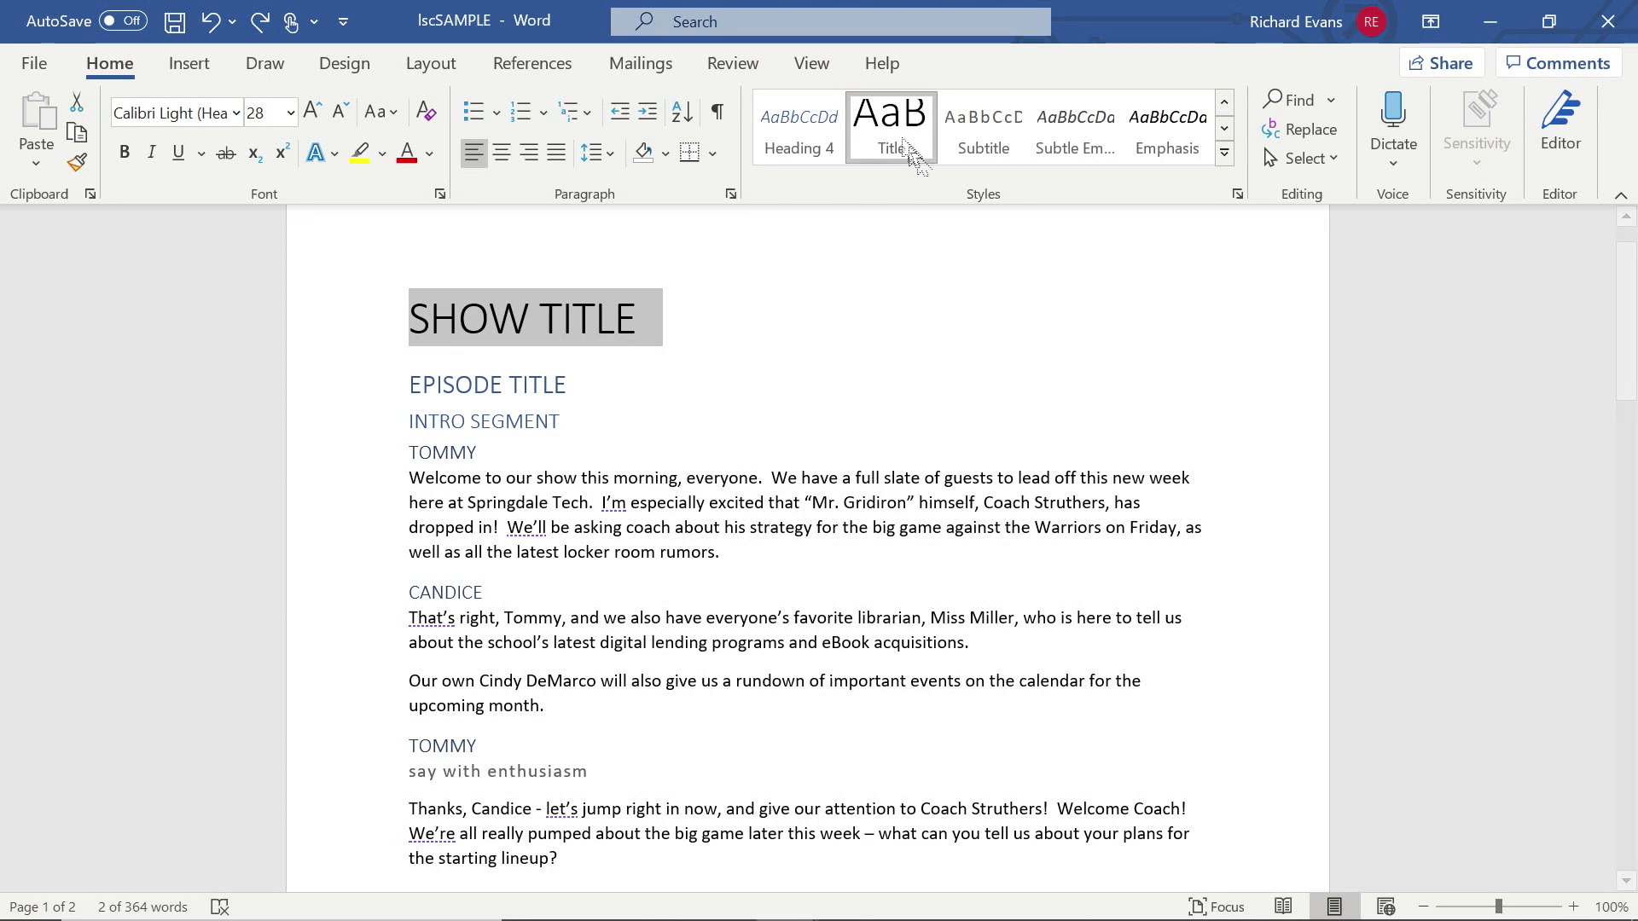
pyautogui.moveTo(600, 387); pyautogui.dragTo(409, 384)
pyautogui.click(1224, 132)
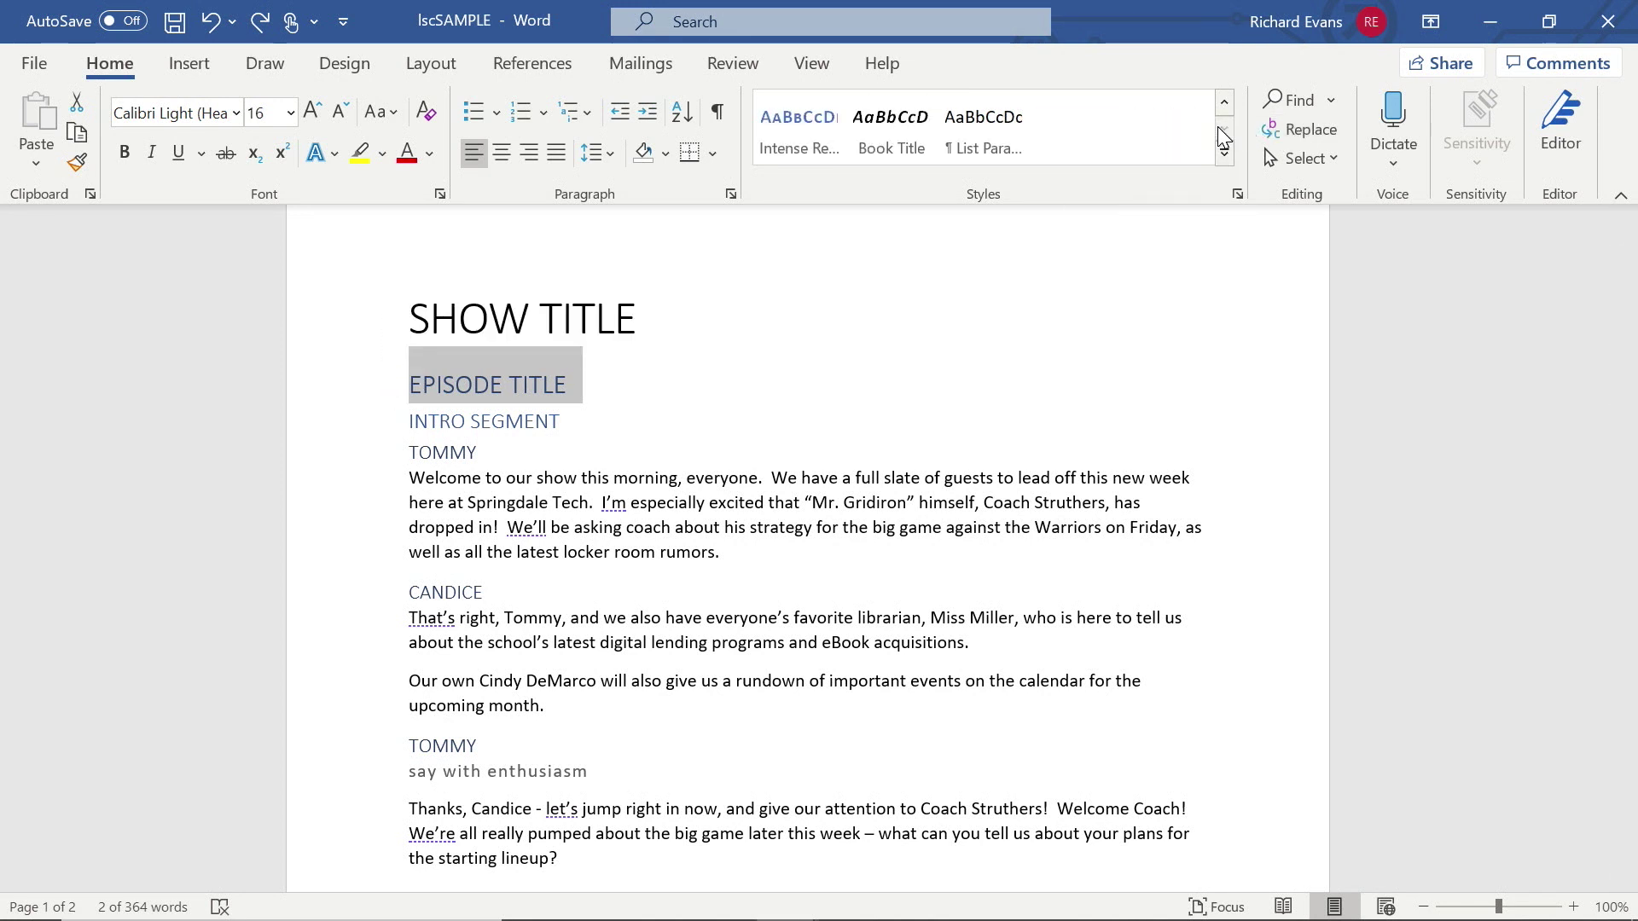
pyautogui.click(1224, 102)
pyautogui.click(1225, 101)
pyautogui.click(1224, 101)
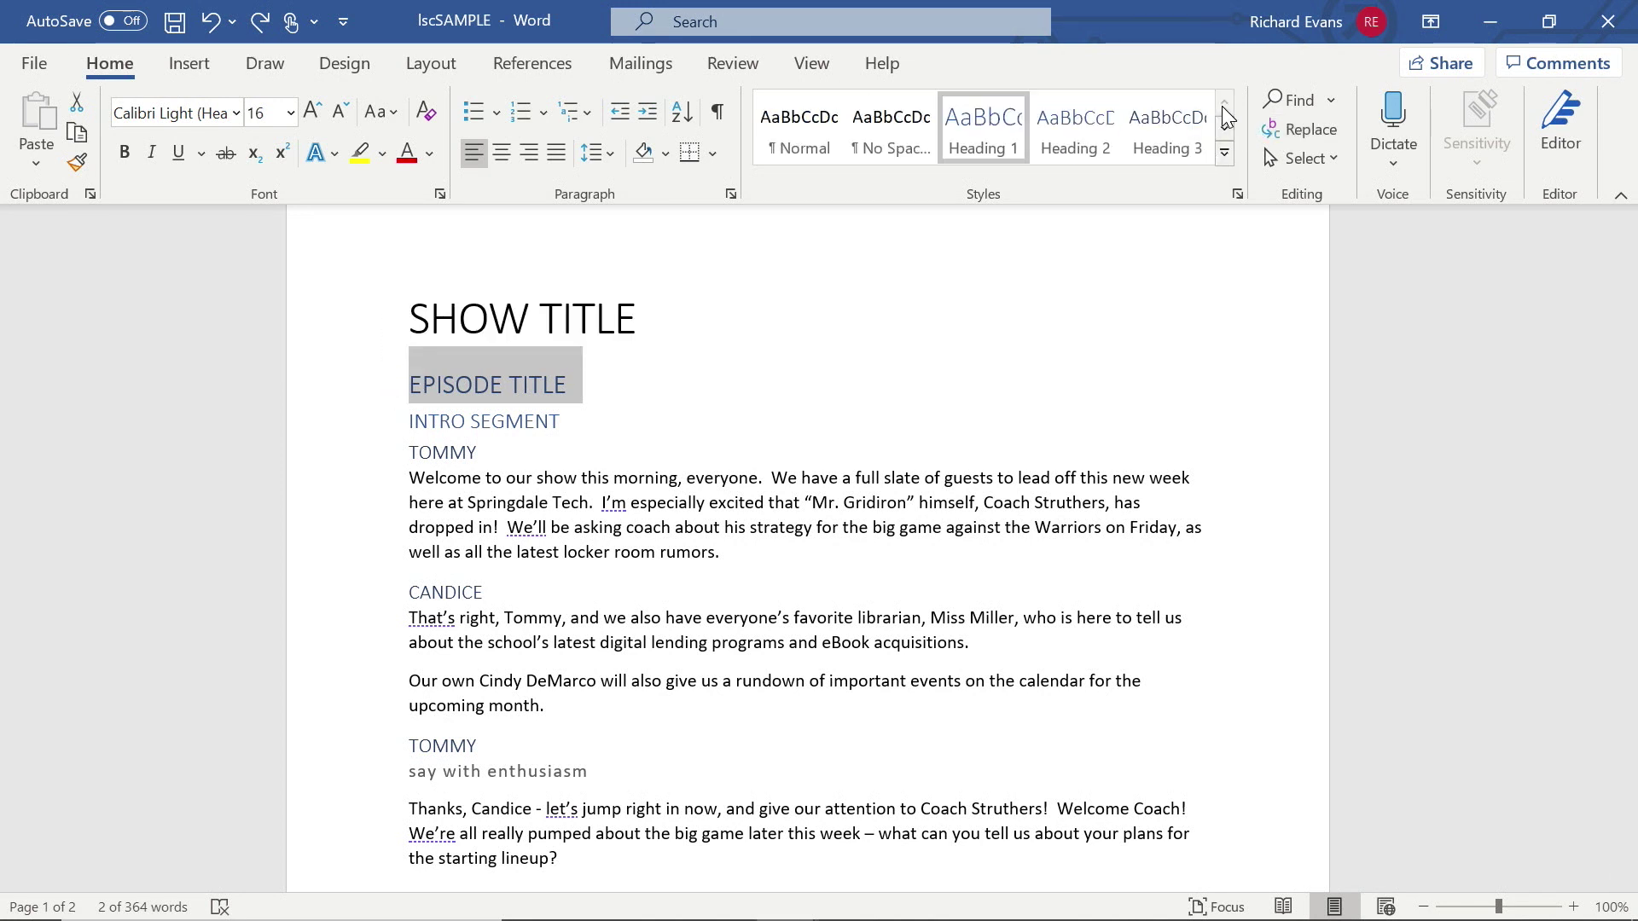
pyautogui.moveTo(570, 424); pyautogui.dragTo(407, 428)
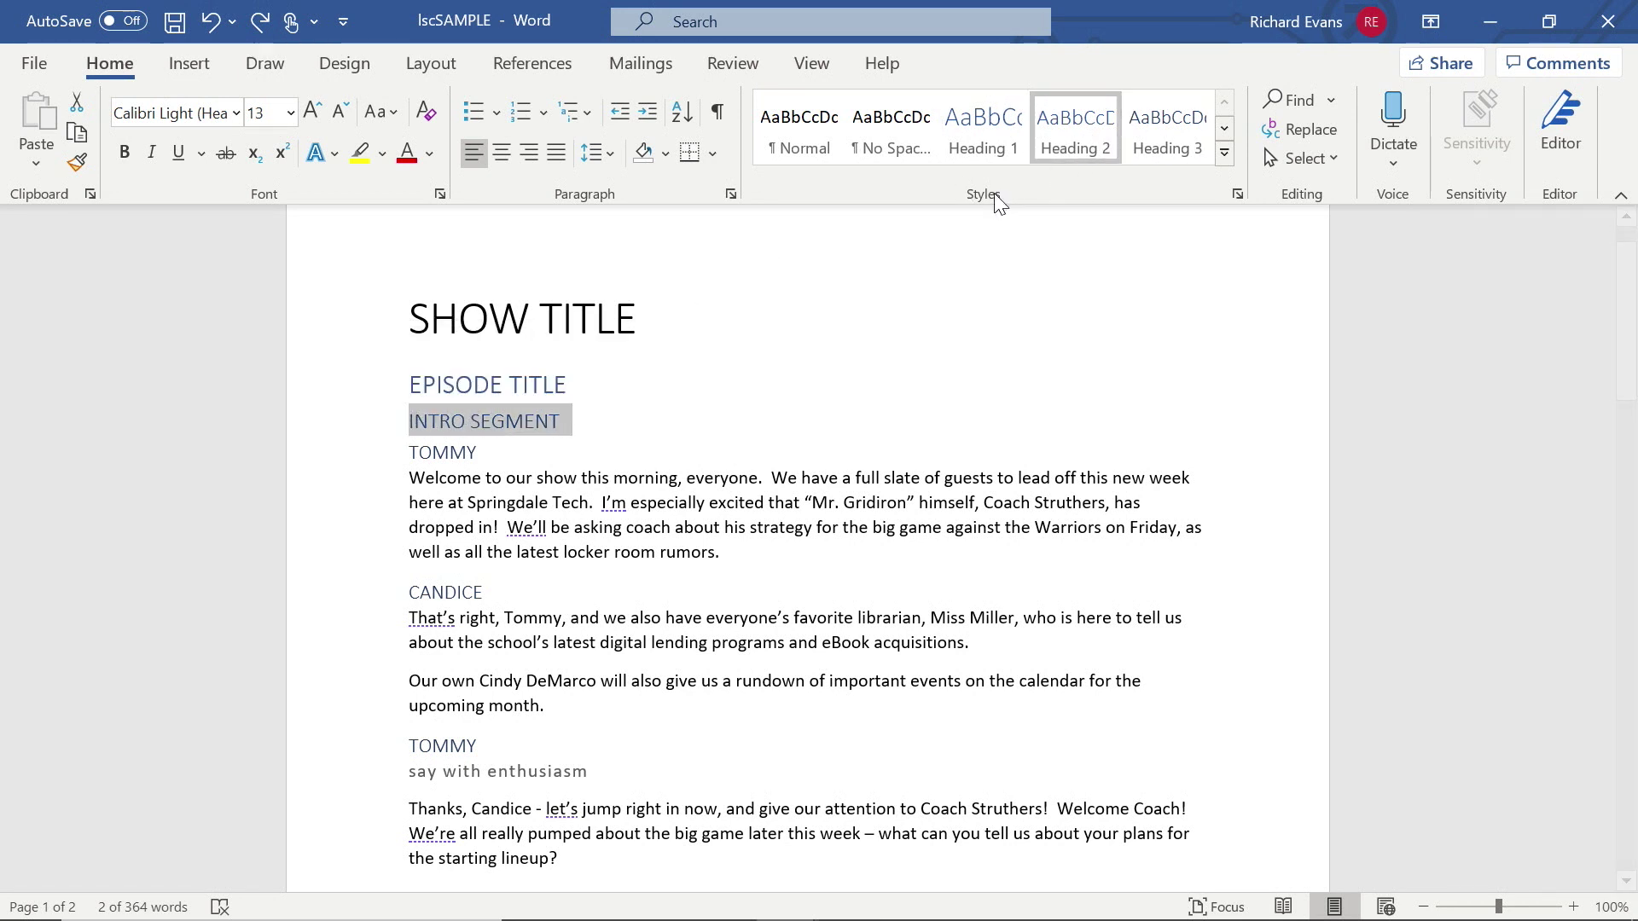
pyautogui.moveTo(504, 451); pyautogui.dragTo(401, 458)
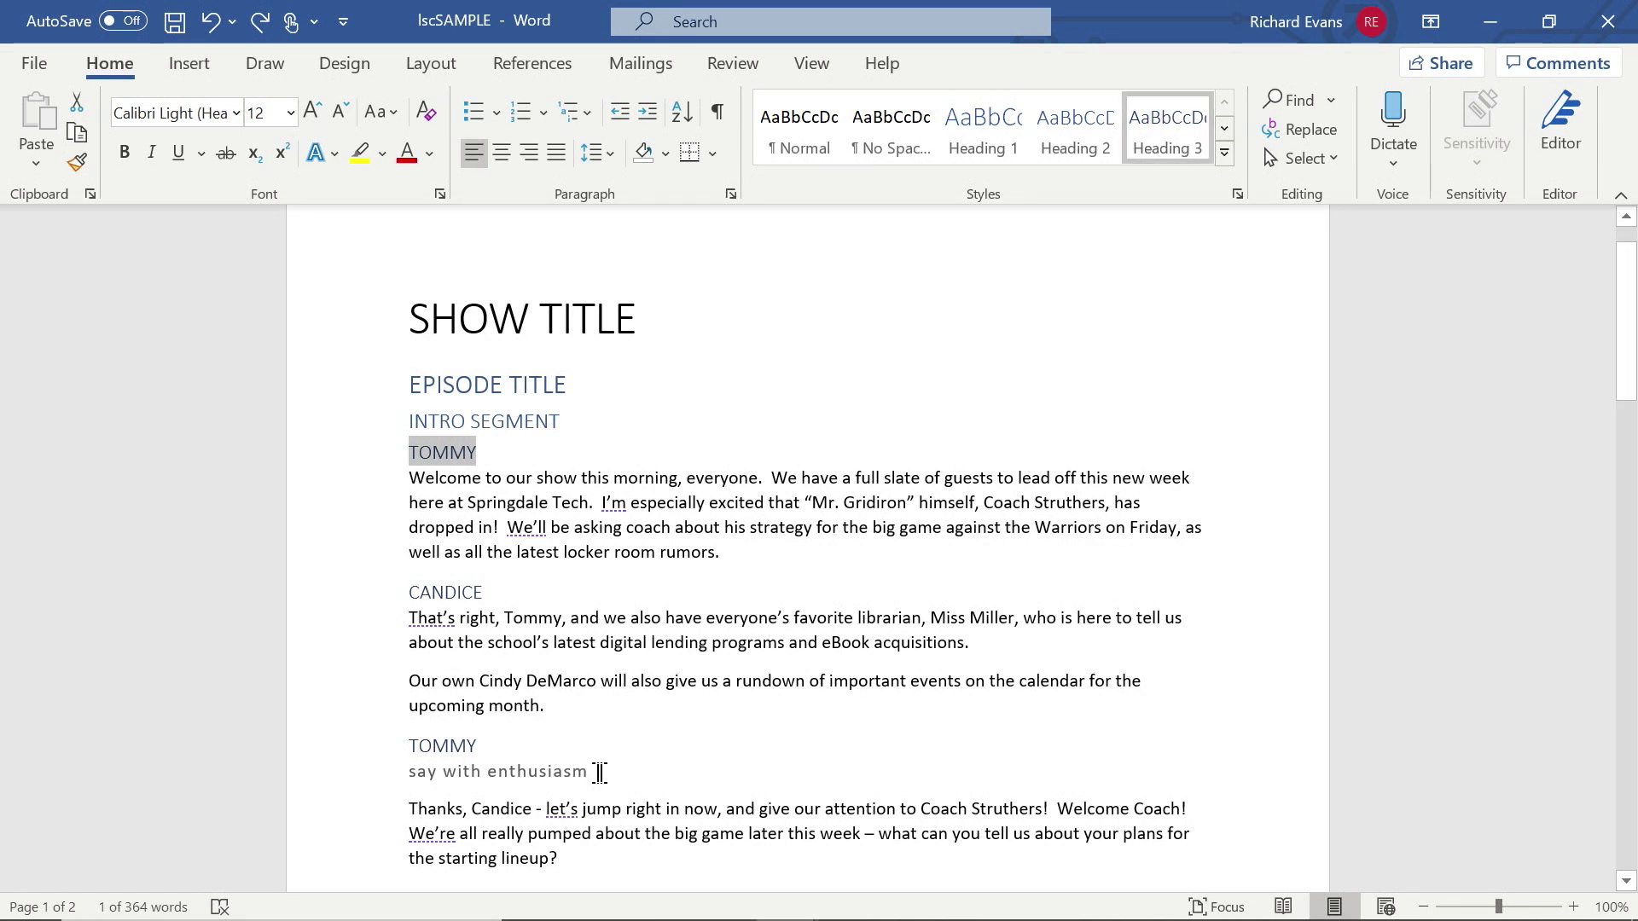
pyautogui.moveTo(595, 771); pyautogui.dragTo(406, 772)
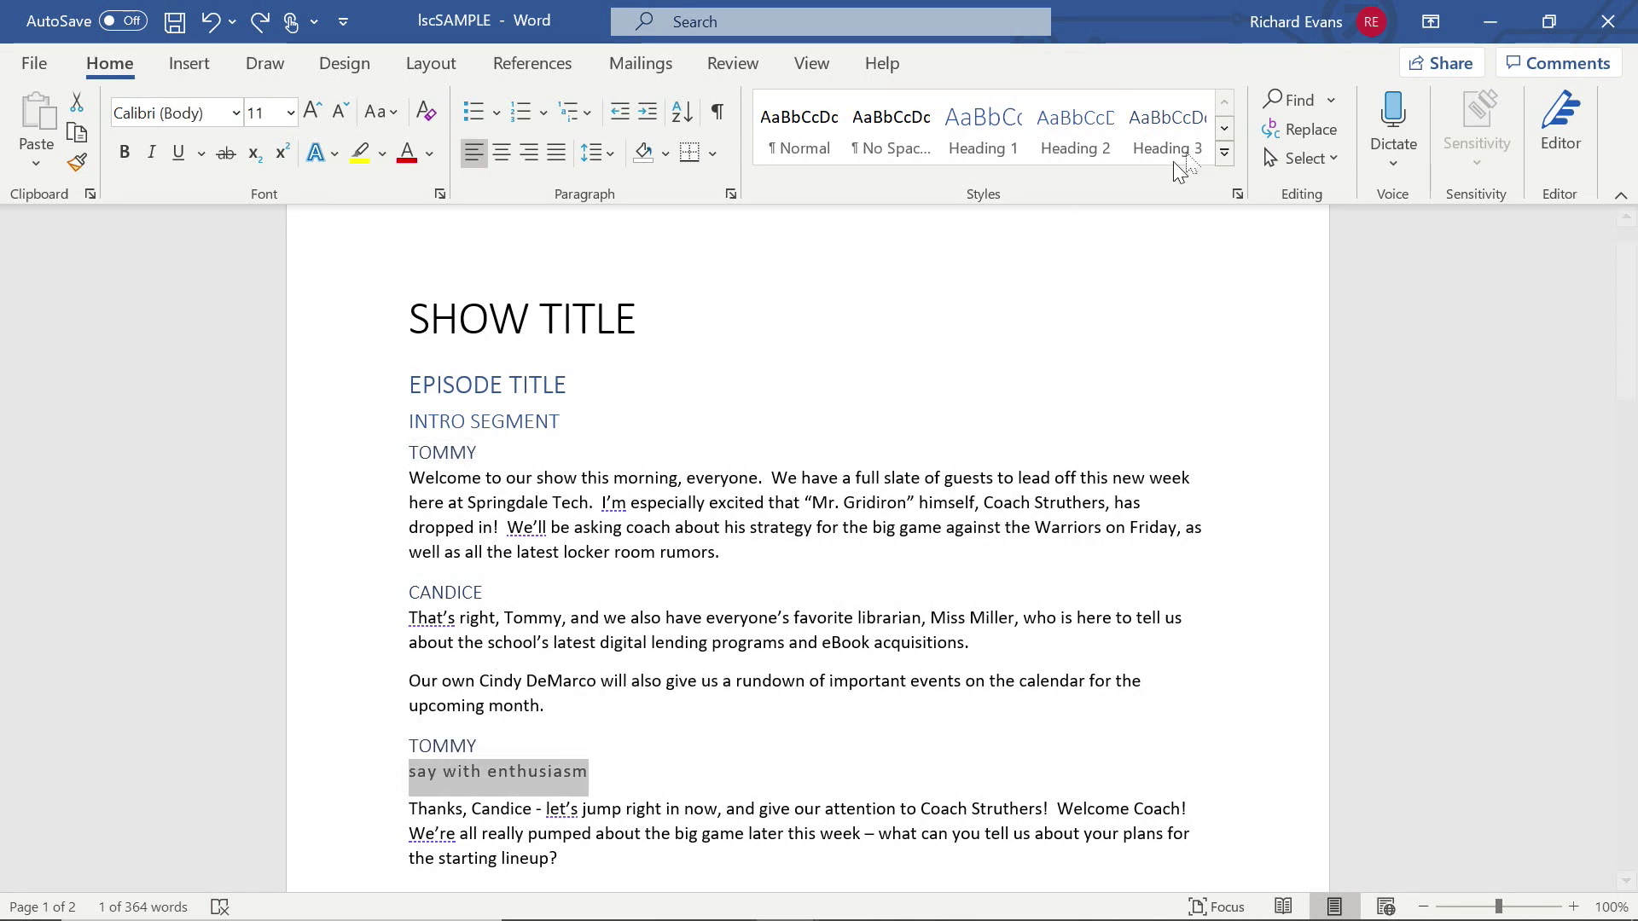
pyautogui.click(1226, 128)
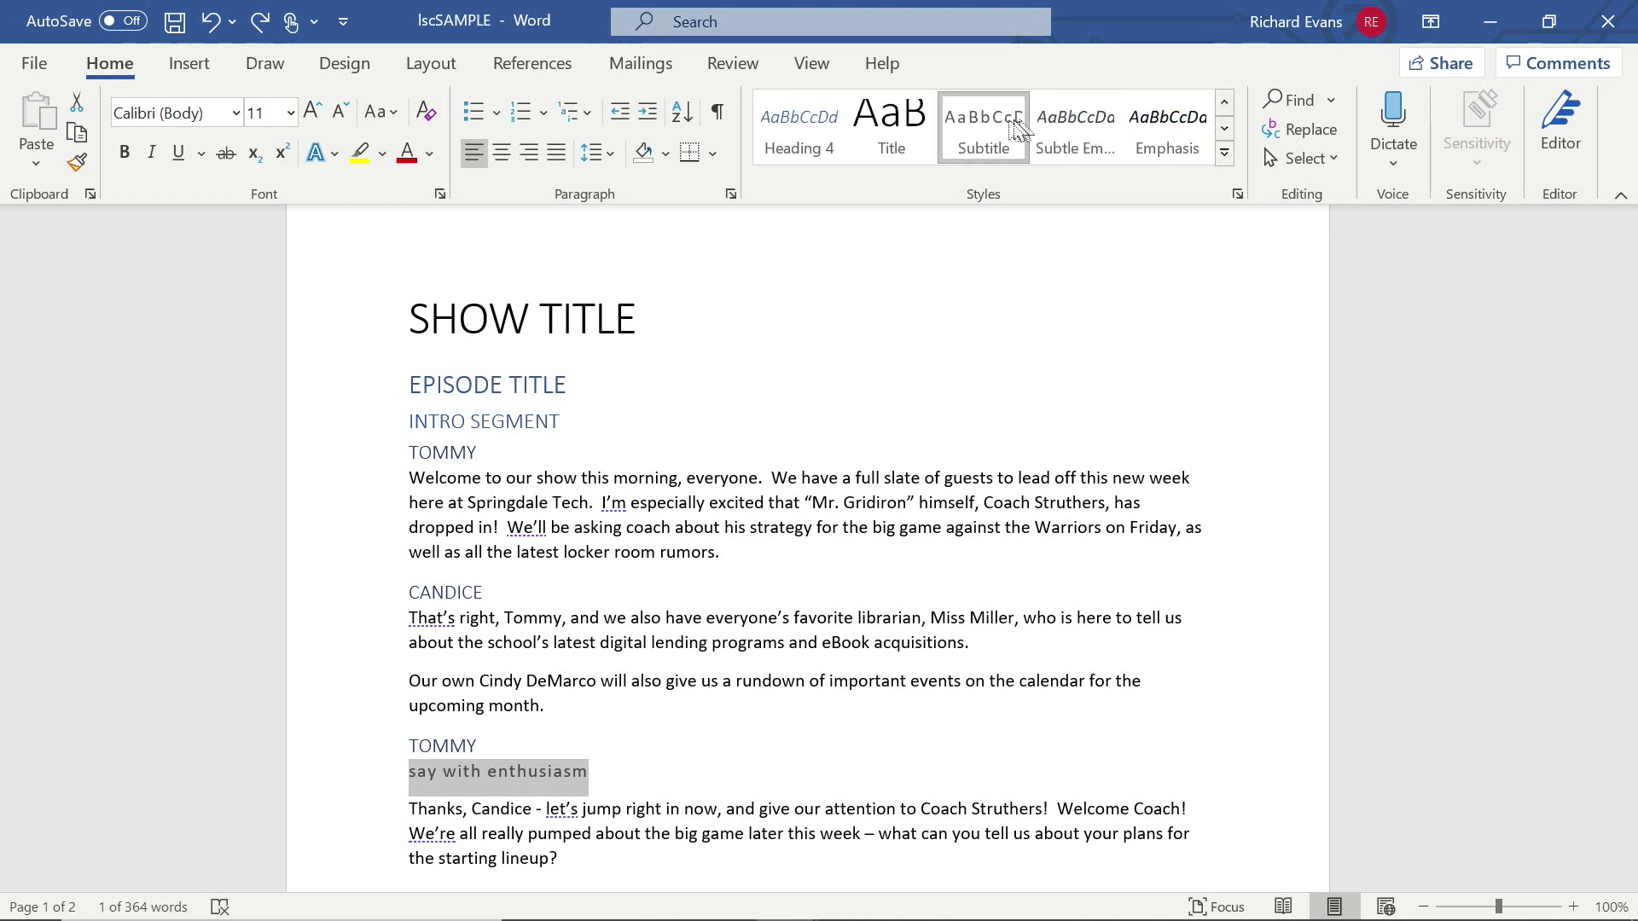
pyautogui.click(996, 125)
pyautogui.moveTo(969, 617); pyautogui.dragTo(631, 618)
pyautogui.moveTo(458, 642); pyautogui.dragTo(552, 643)
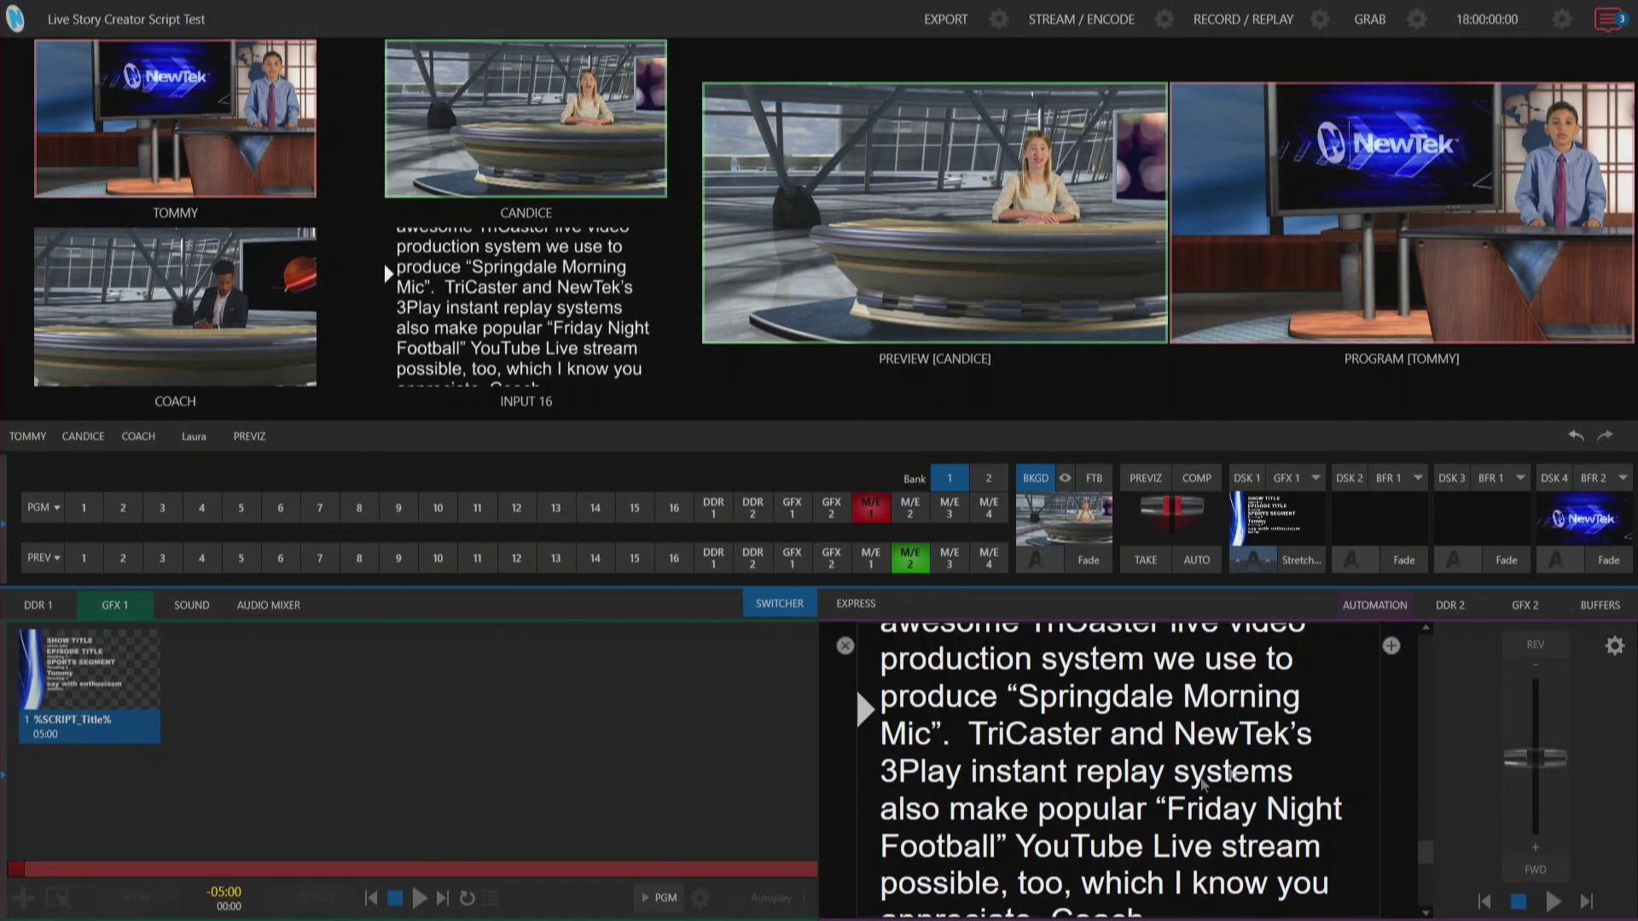
# Step: Take the GFX 1 'SHOW TITLE / Tommy' title graphic on air with DSK 1 over the Preview and Program shots
pyautogui.click(1164, 743)
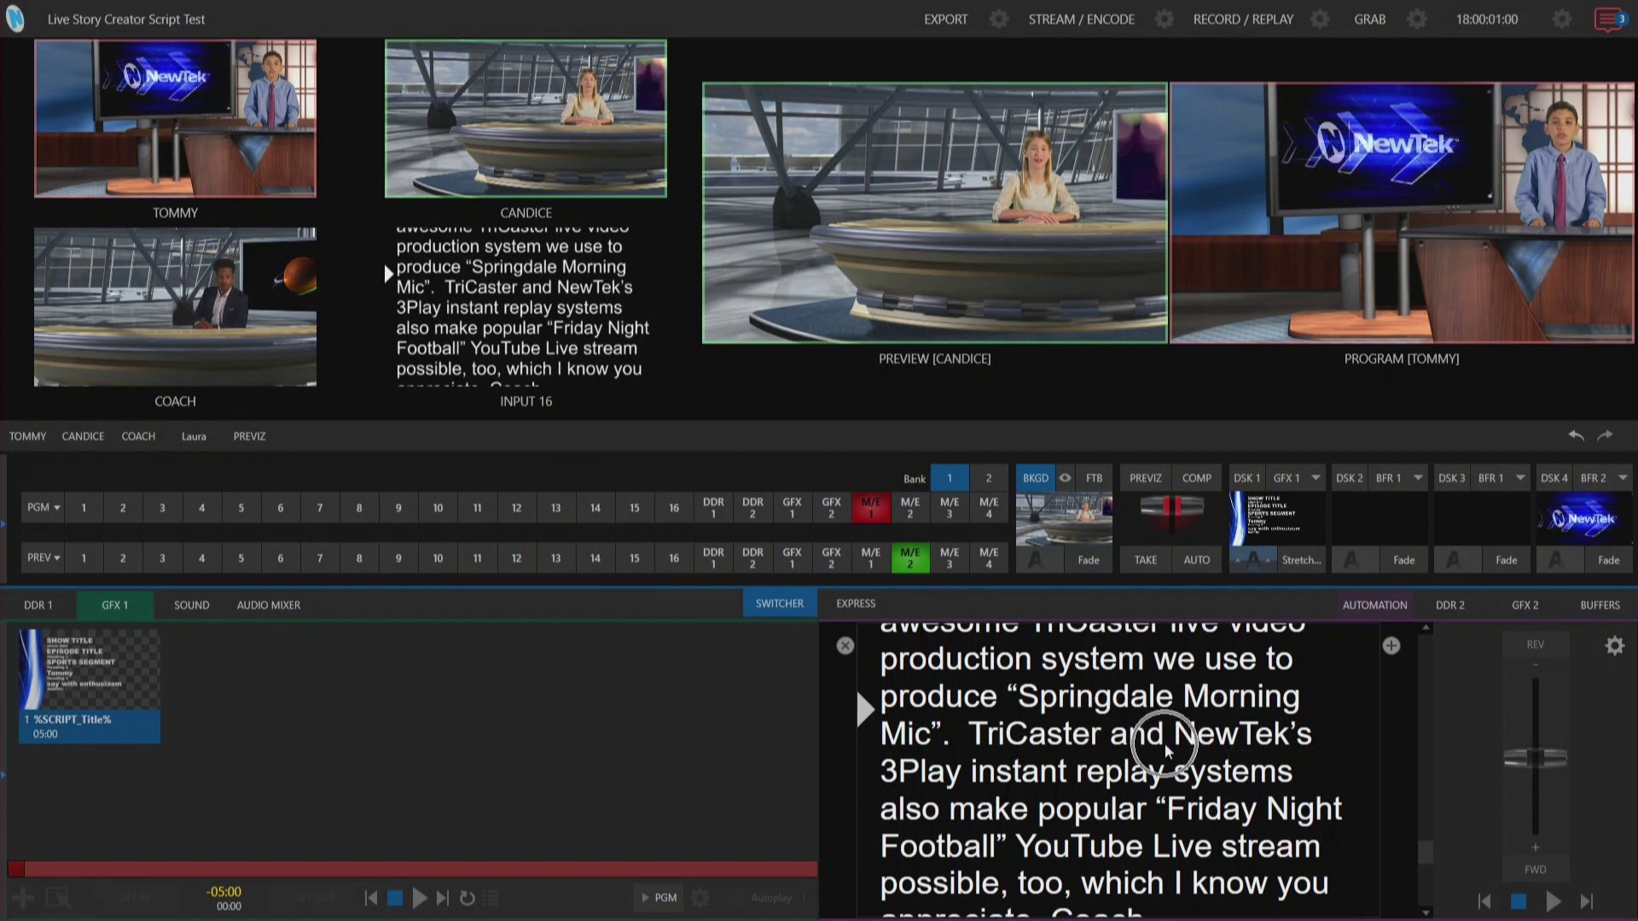
pyautogui.click(1089, 742)
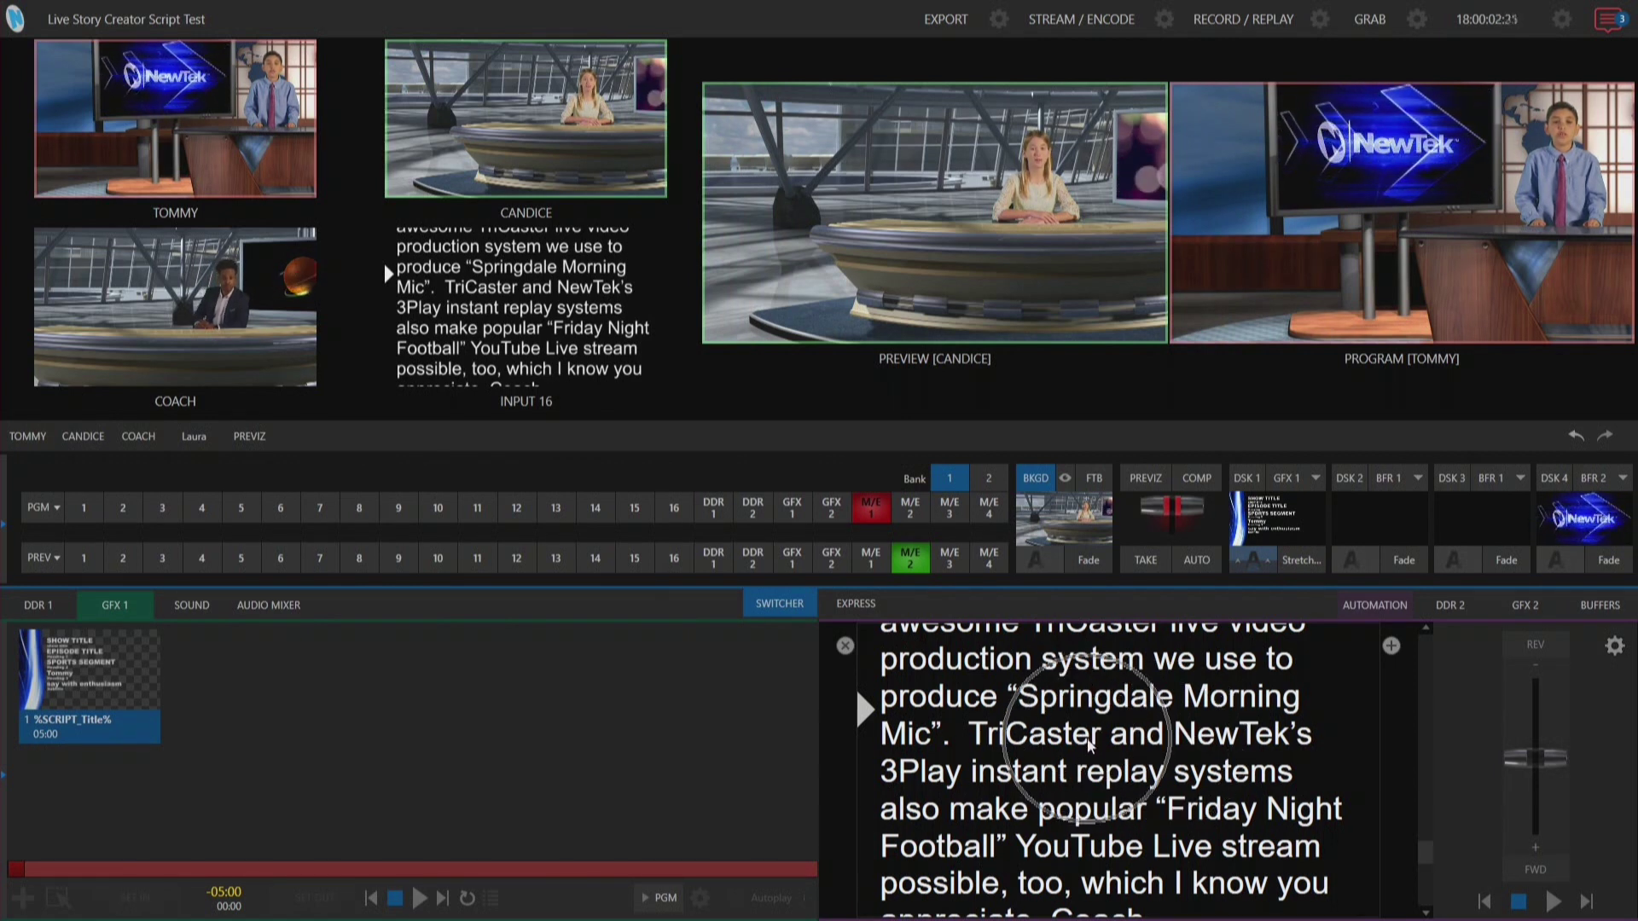
pyautogui.click(1305, 560)
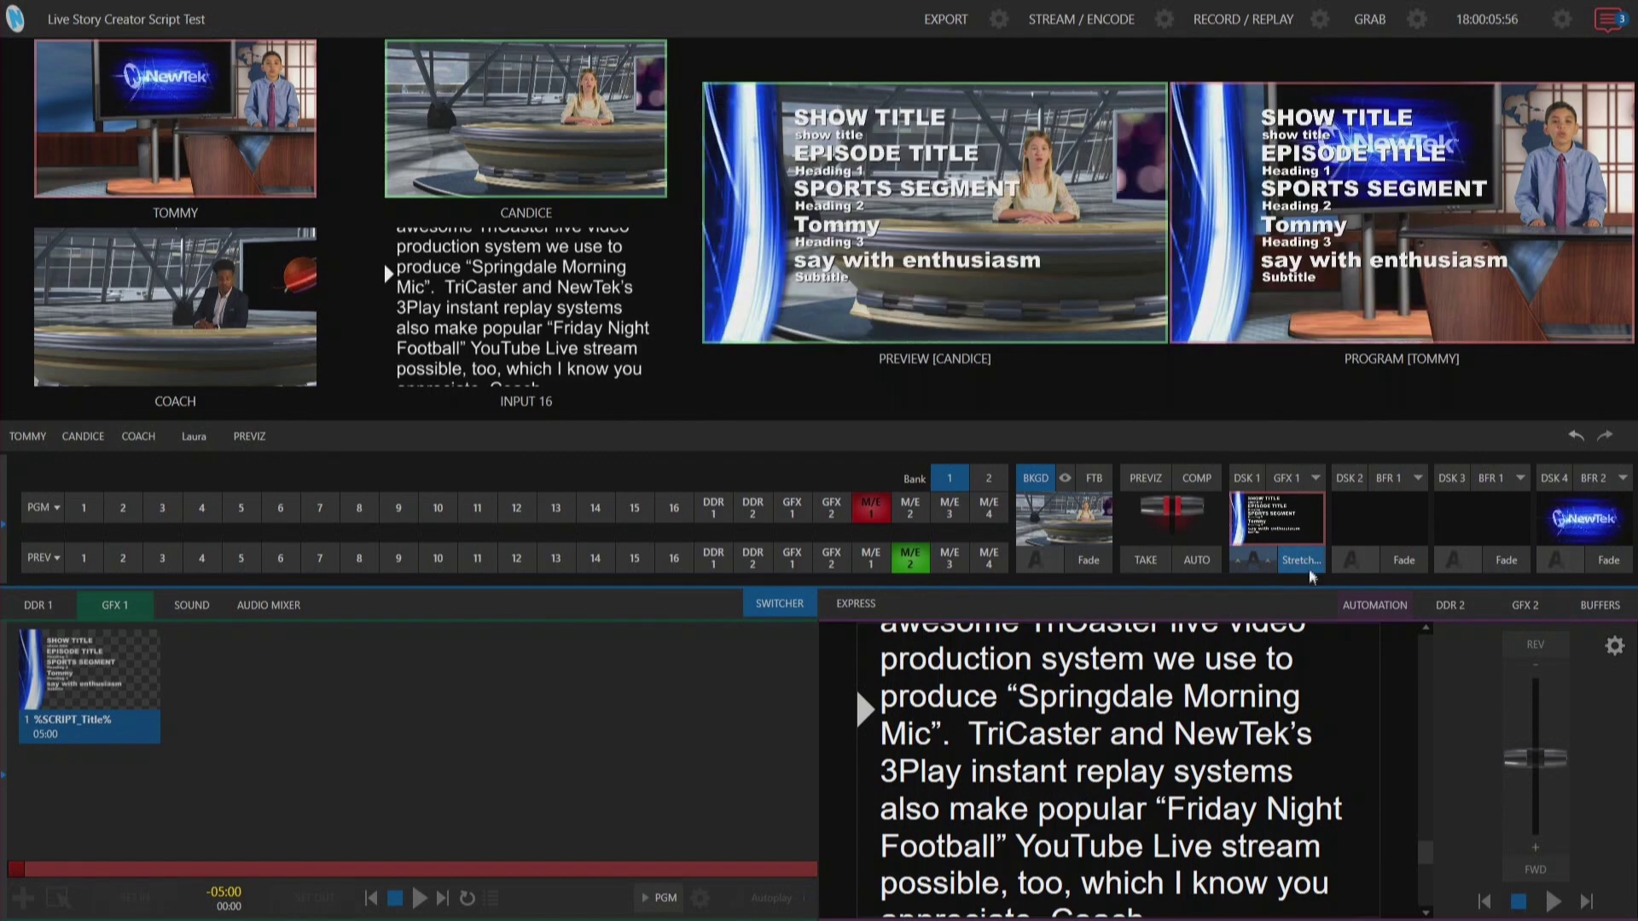
pyautogui.moveTo(102, 711)
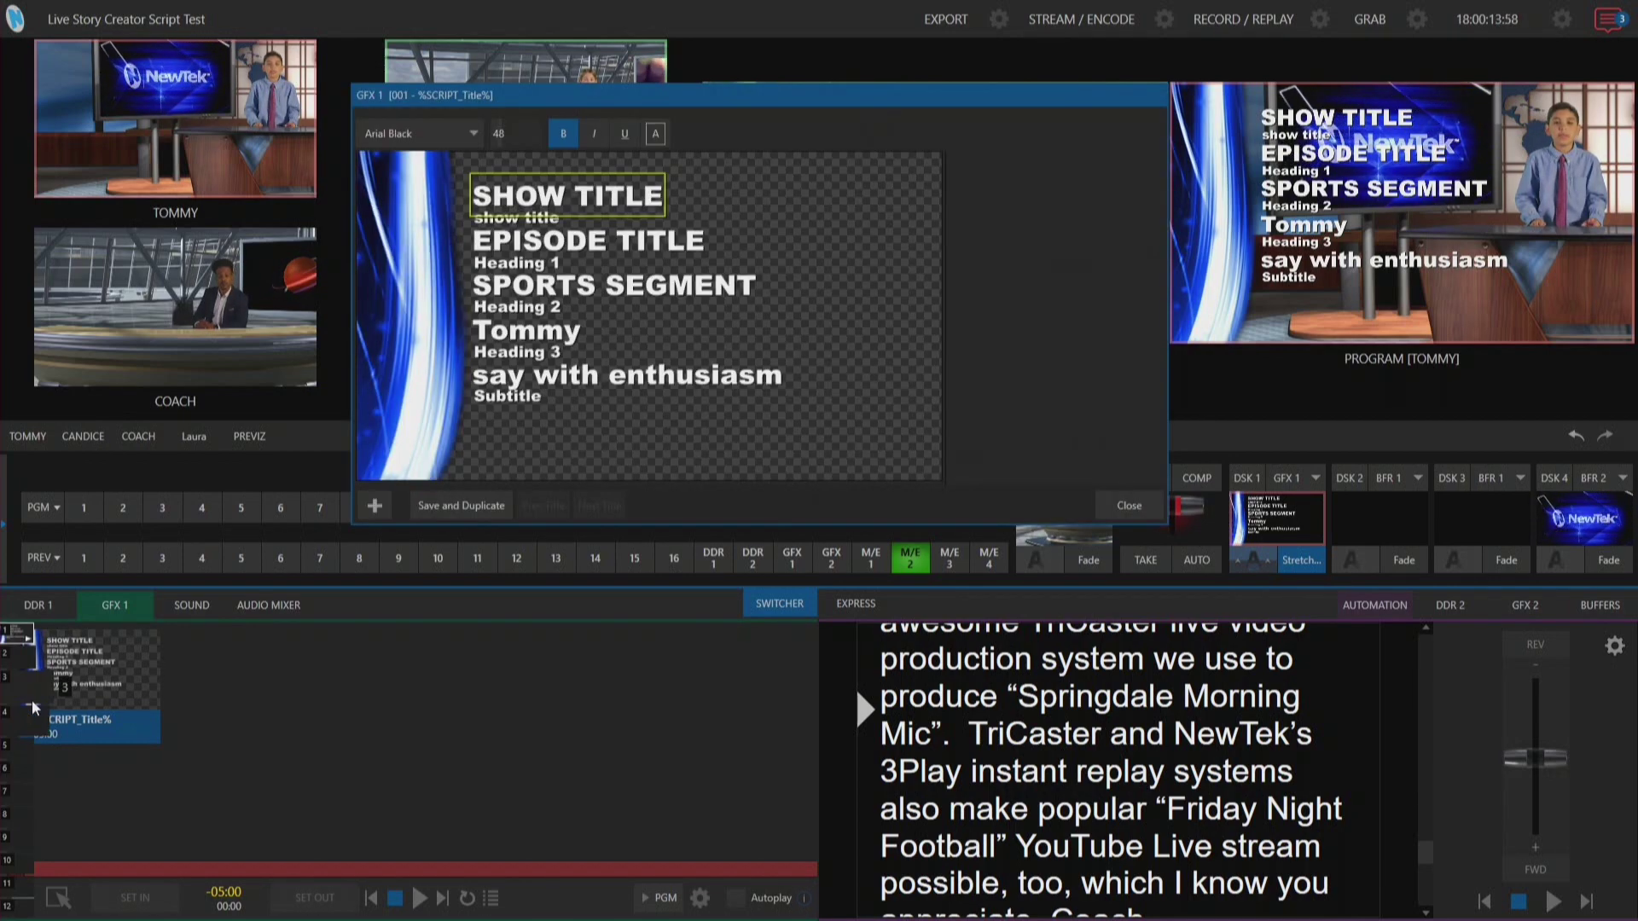
pyautogui.click(30, 700)
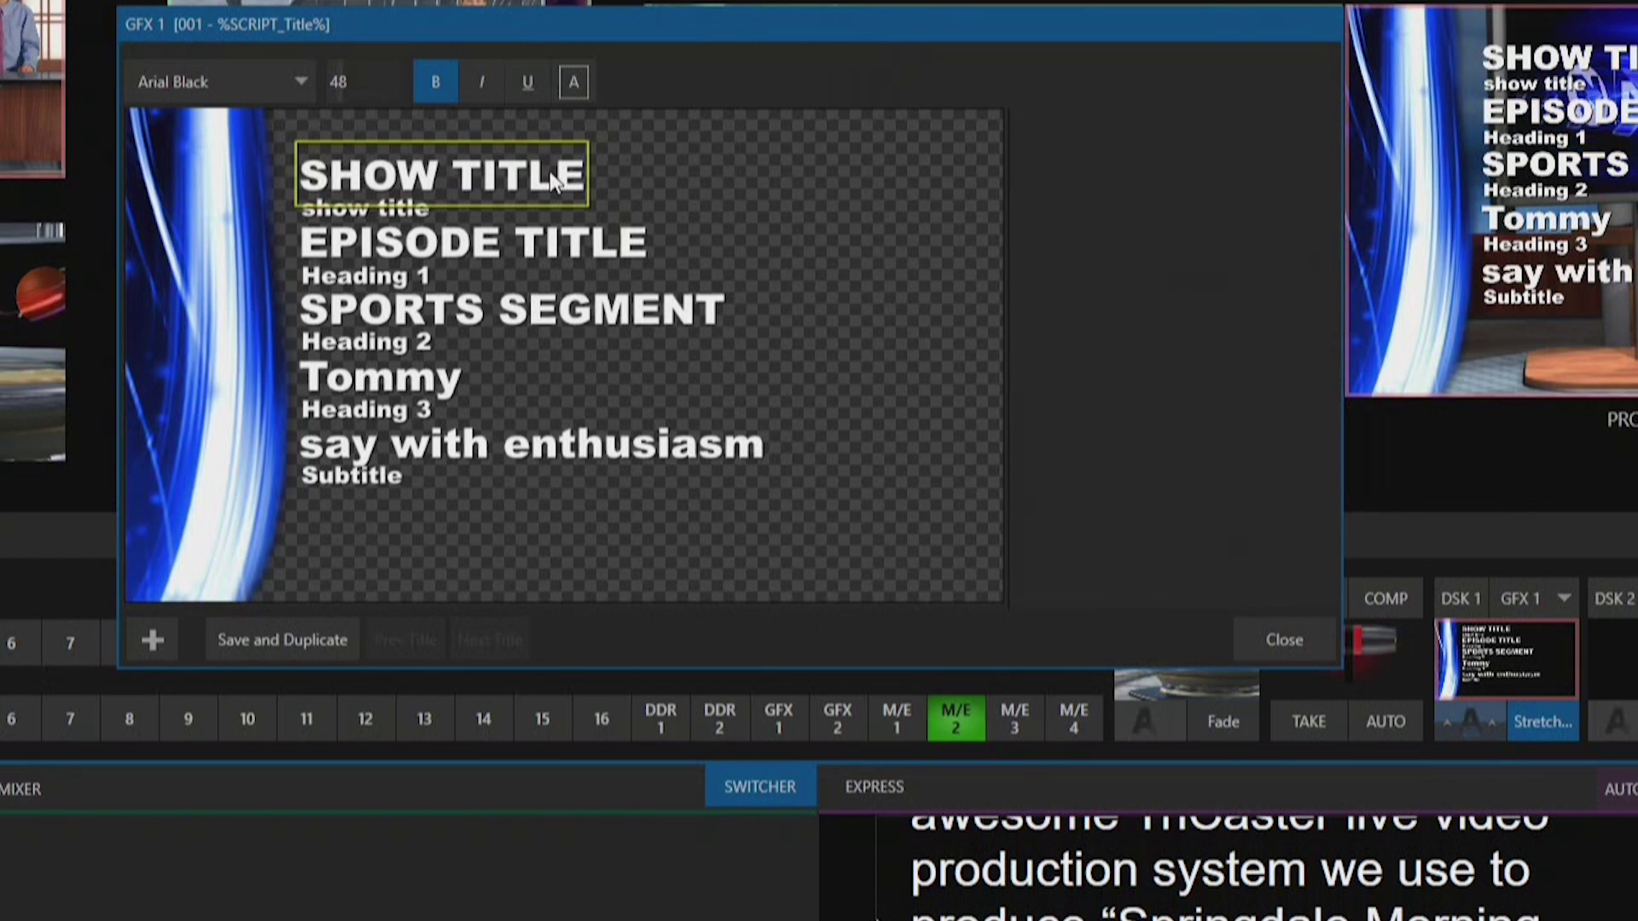
pyautogui.doubleClick(325, 210)
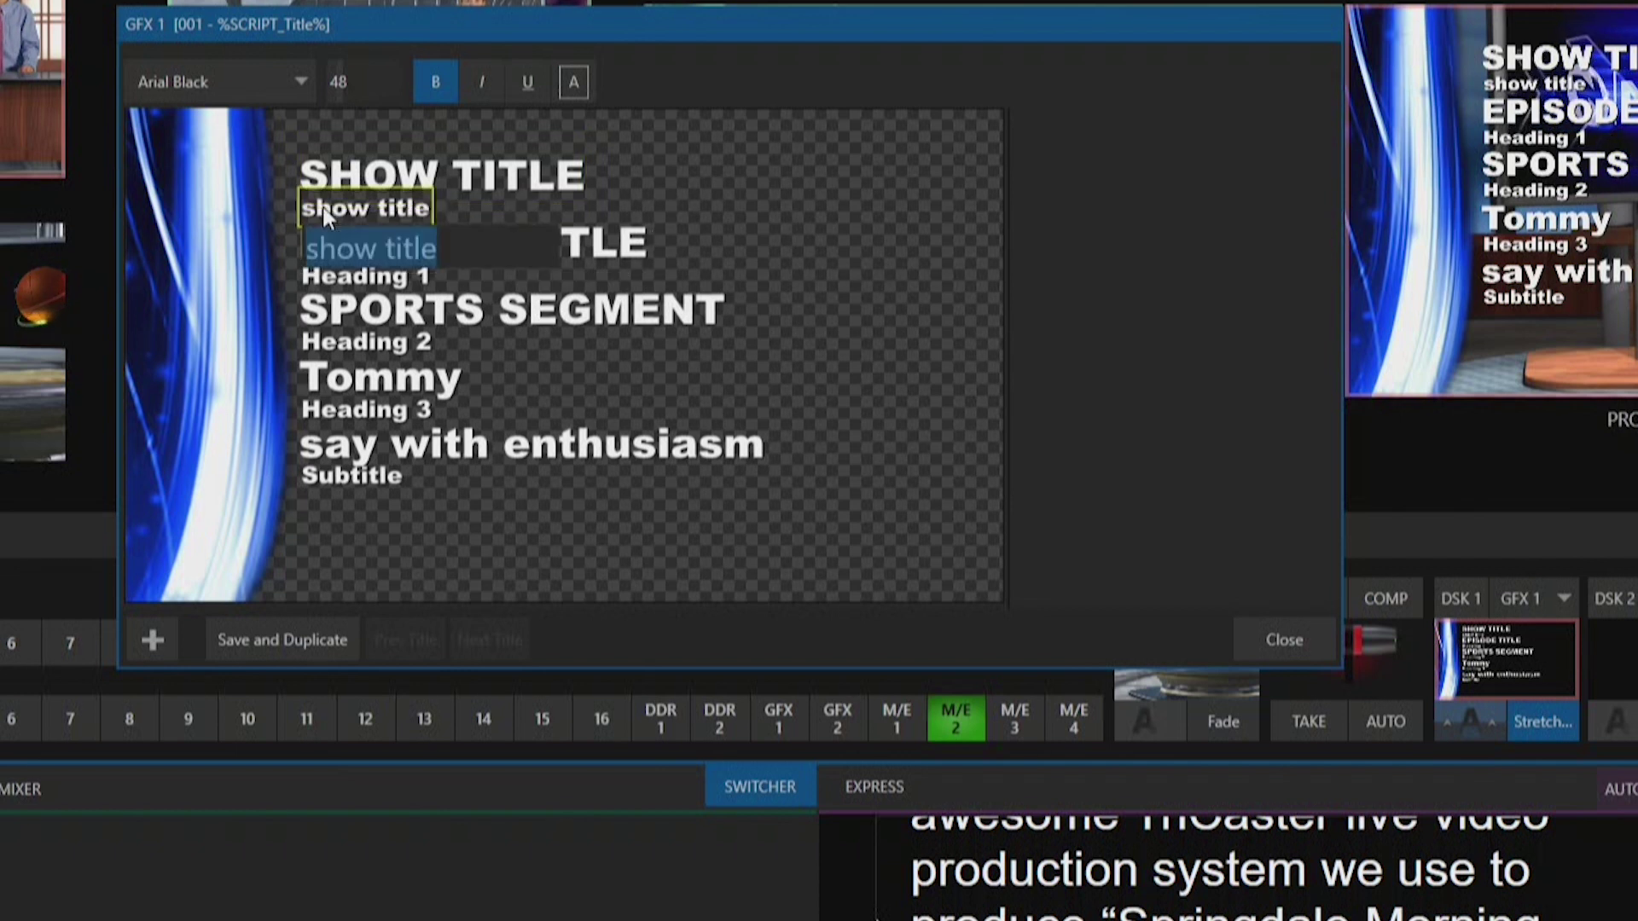
pyautogui.click(1101, 268)
pyautogui.doubleClick(544, 177)
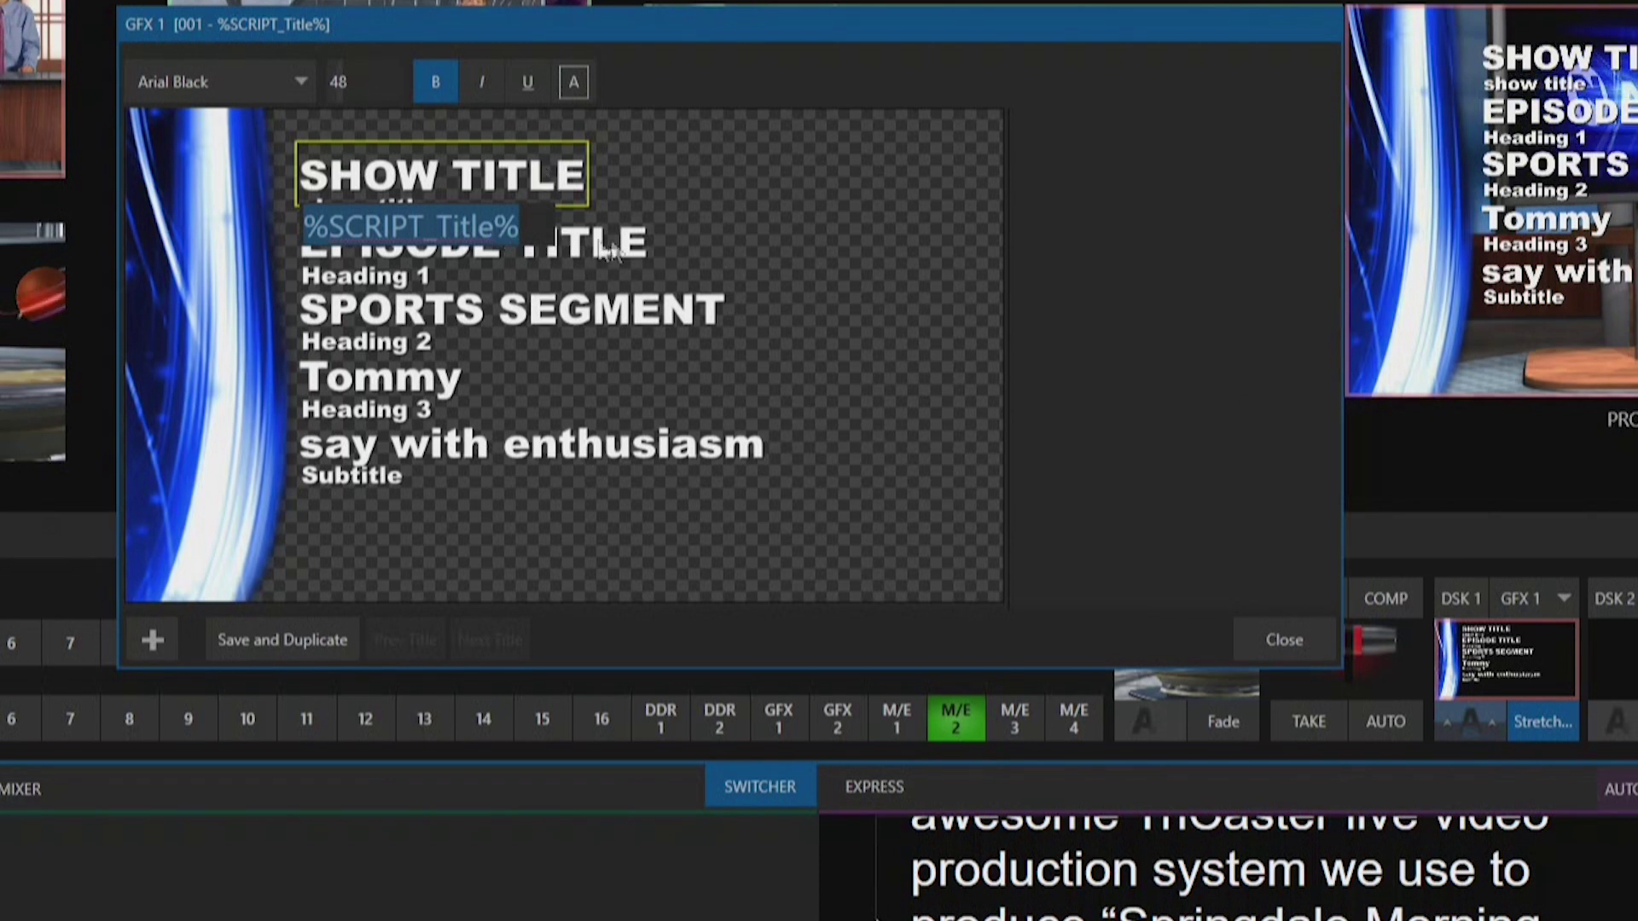
pyautogui.click(642, 262)
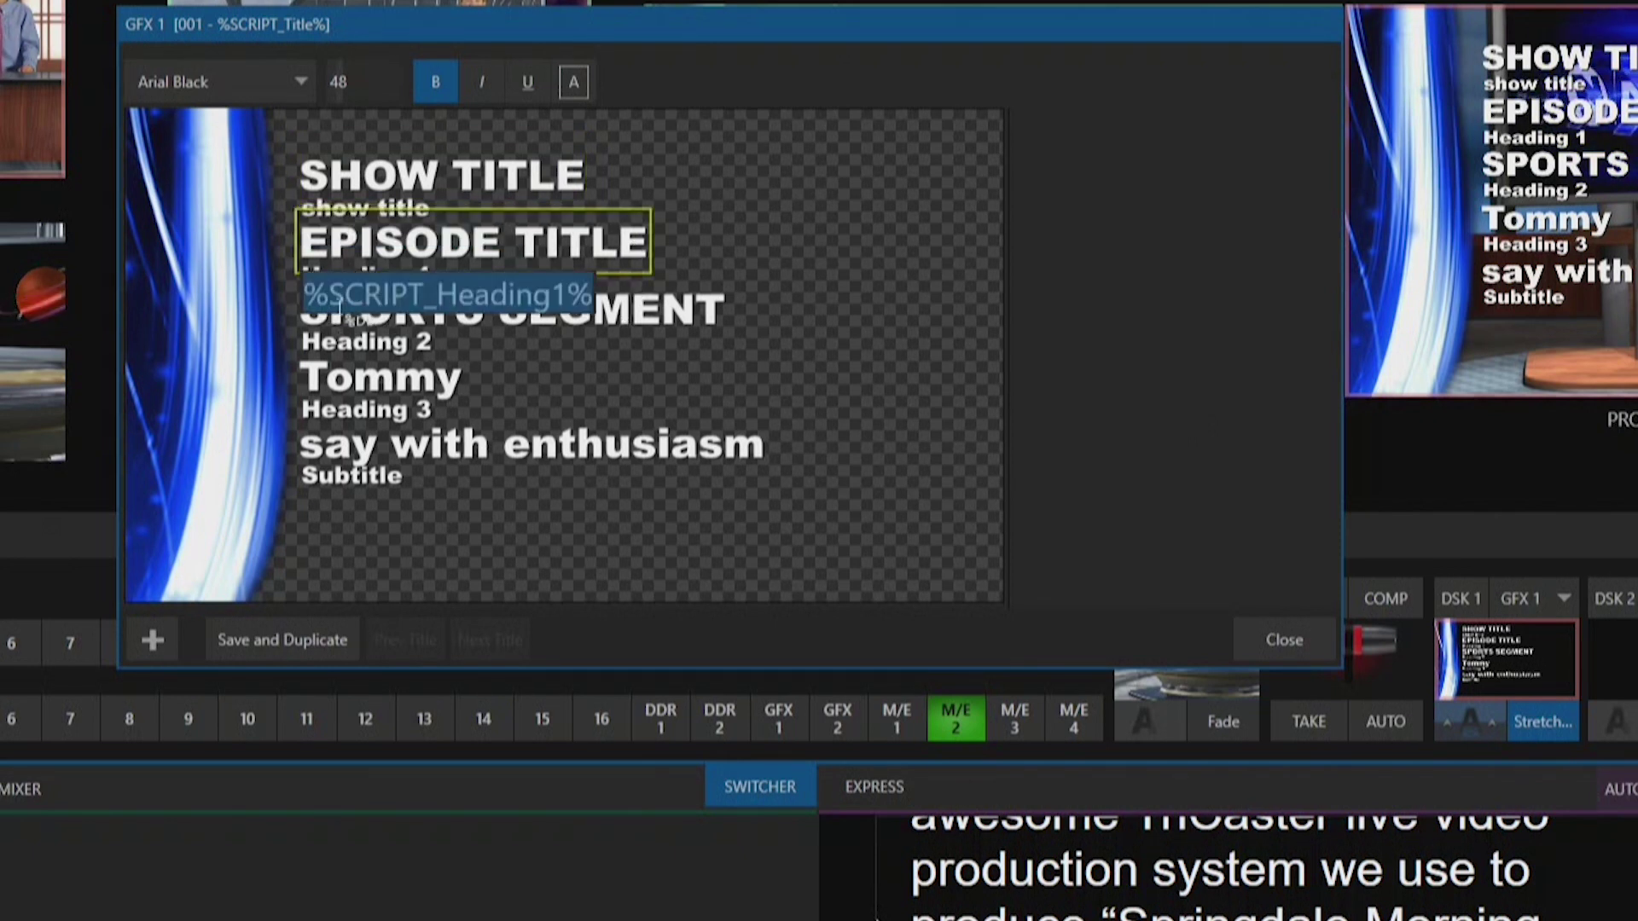
pyautogui.click(683, 313)
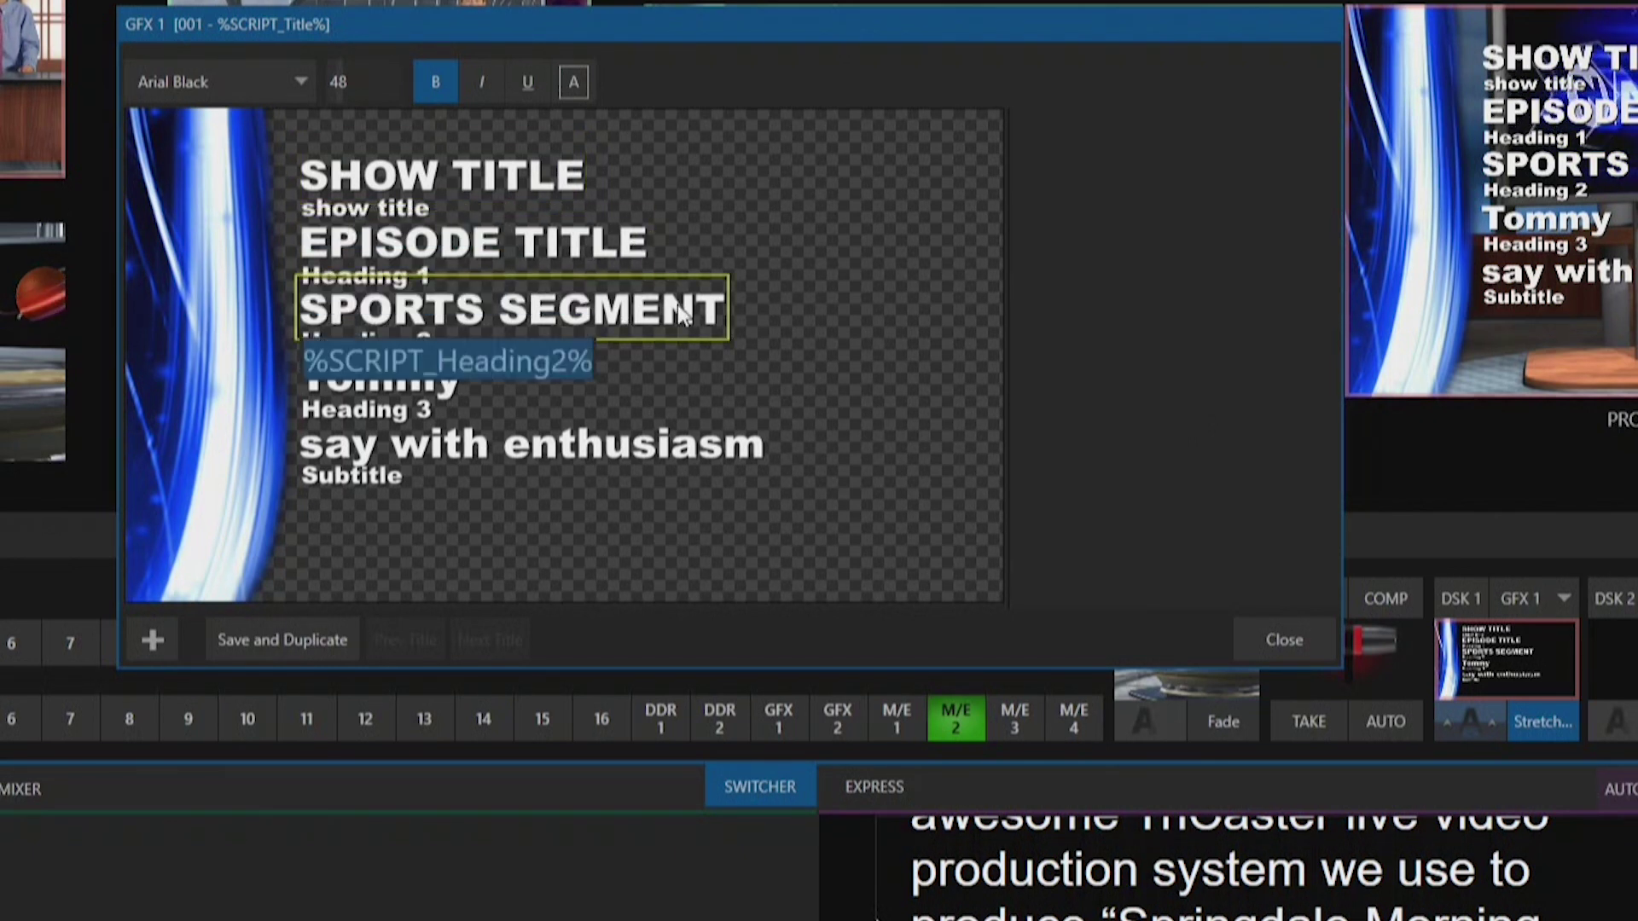
pyautogui.click(919, 384)
pyautogui.click(392, 385)
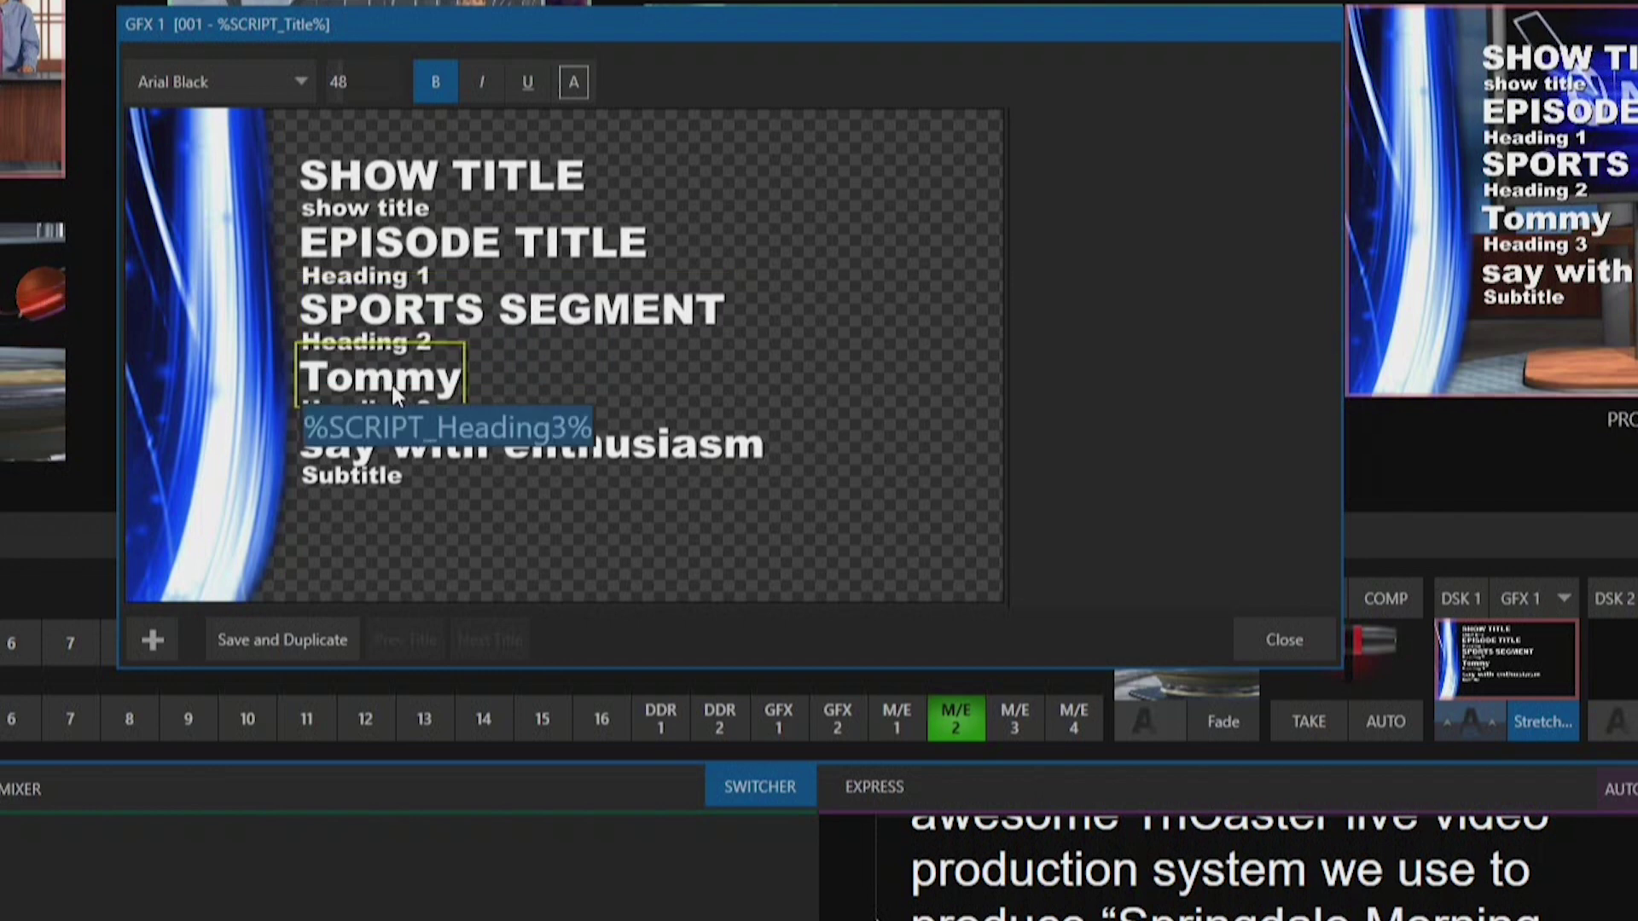
pyautogui.click(744, 451)
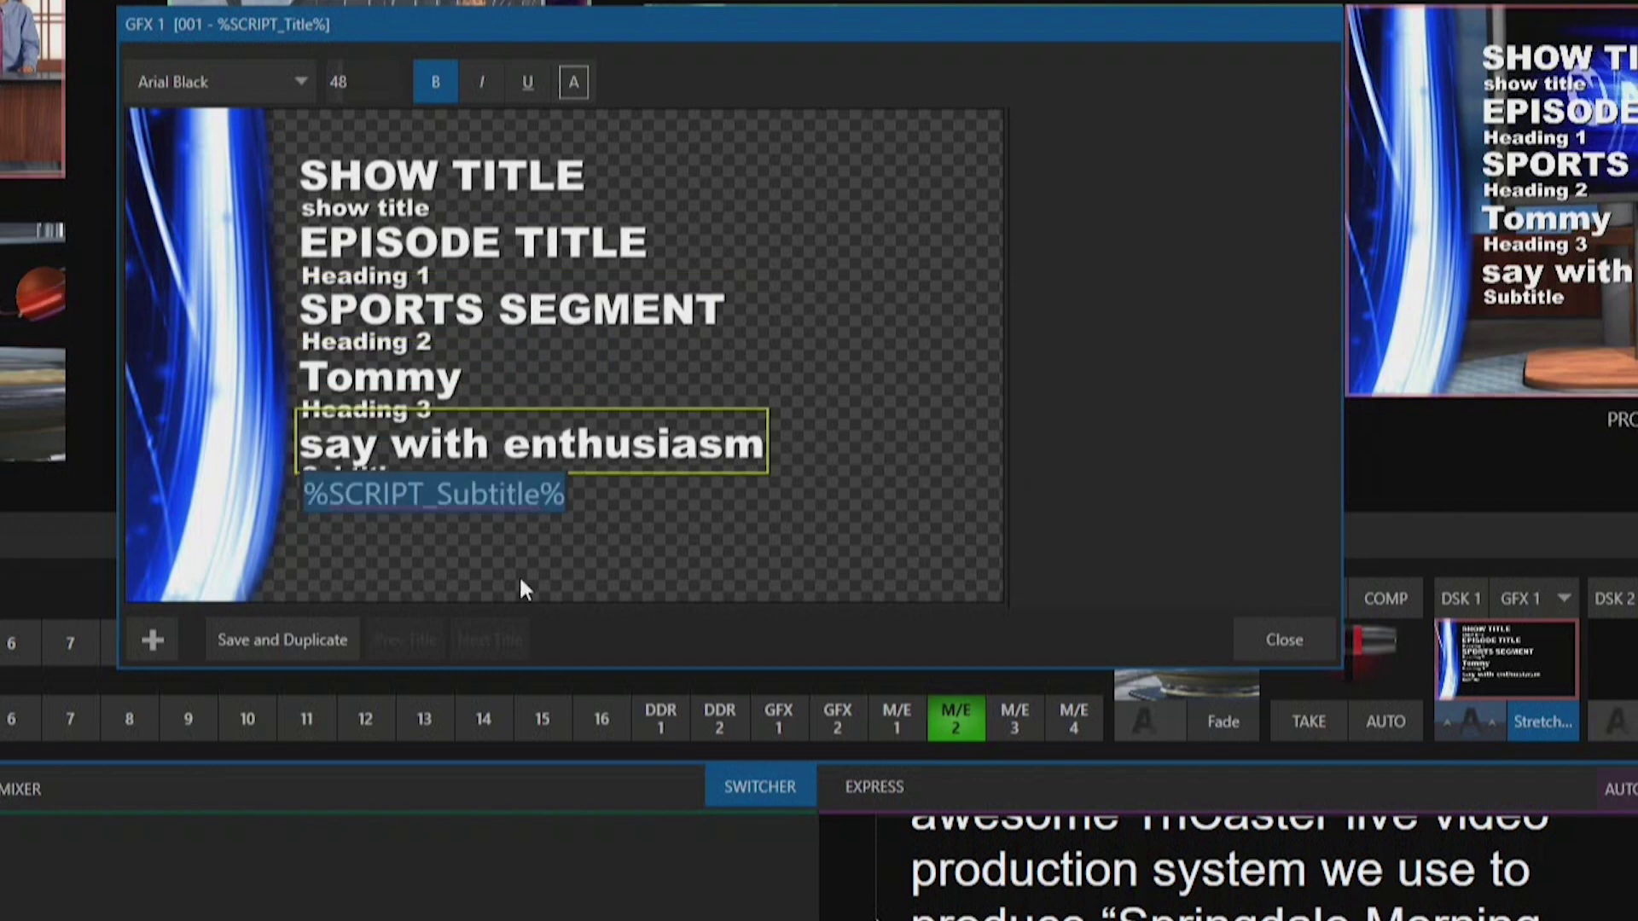
pyautogui.click(1288, 639)
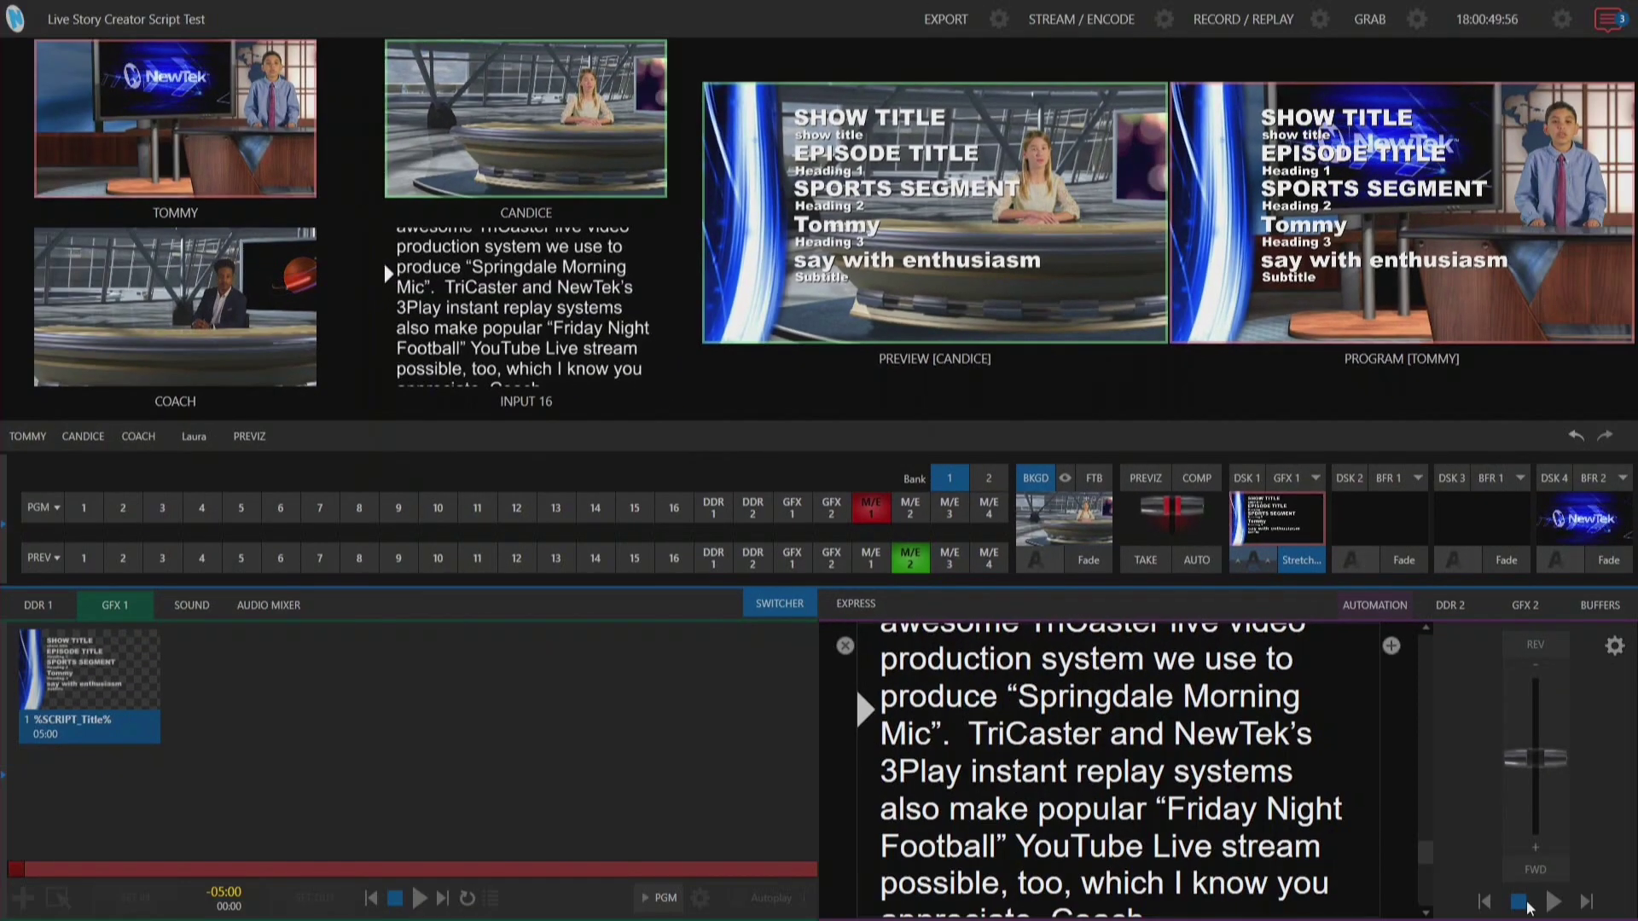
# Step: Rewind the script to its SHOW TITLE line and toggle the Comments and Headings output triggers
pyautogui.click(1551, 900)
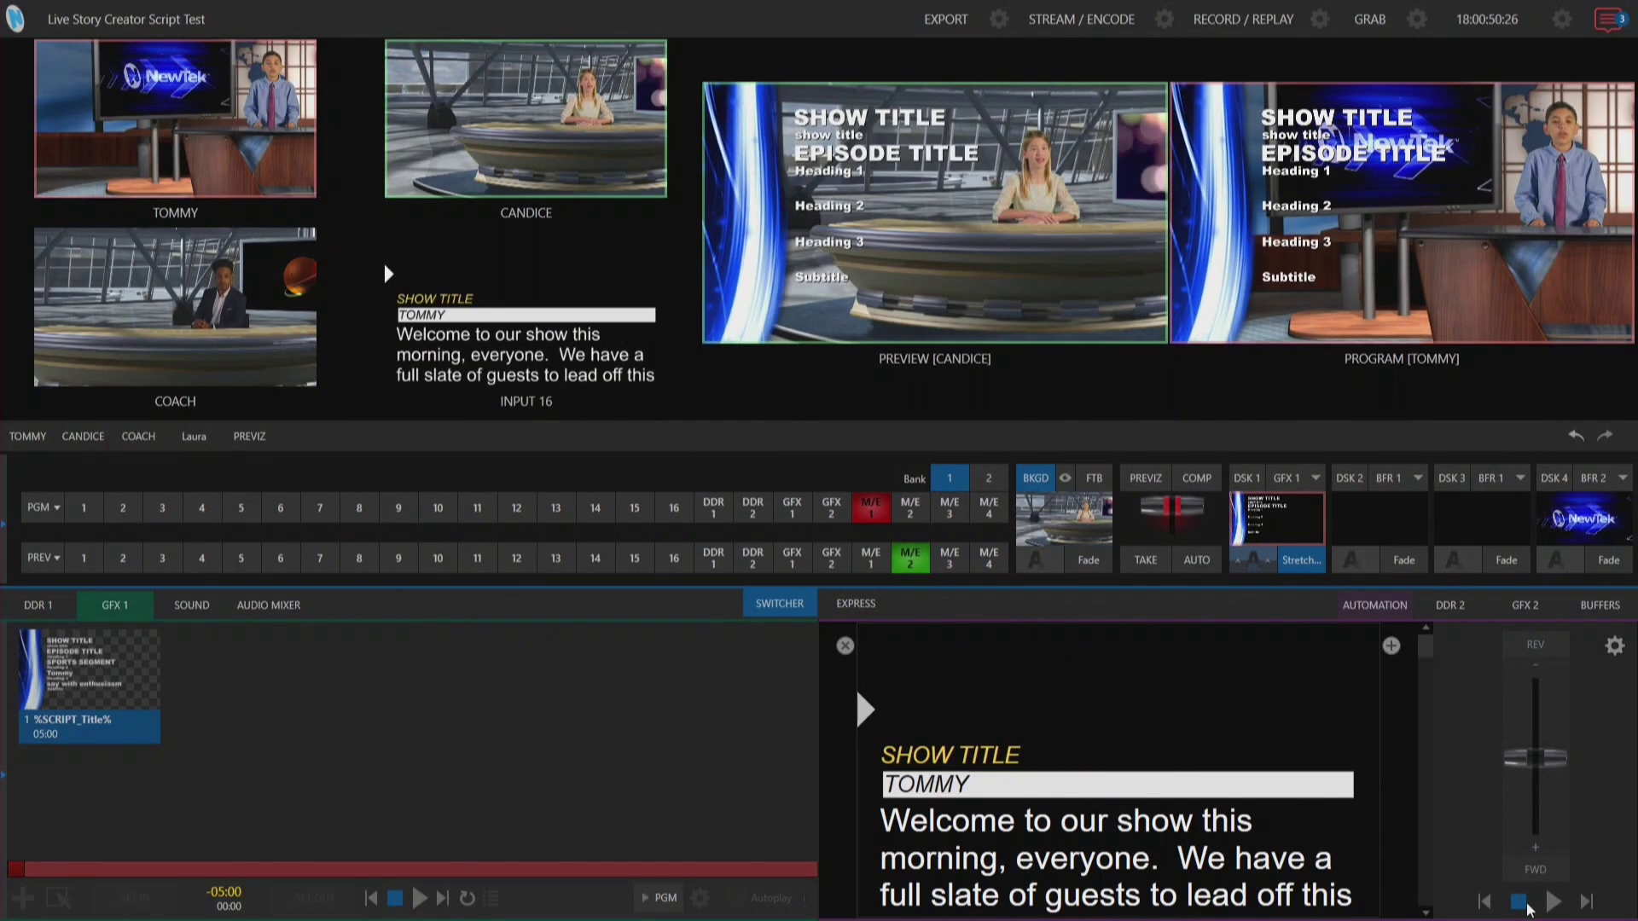
pyautogui.click(1615, 647)
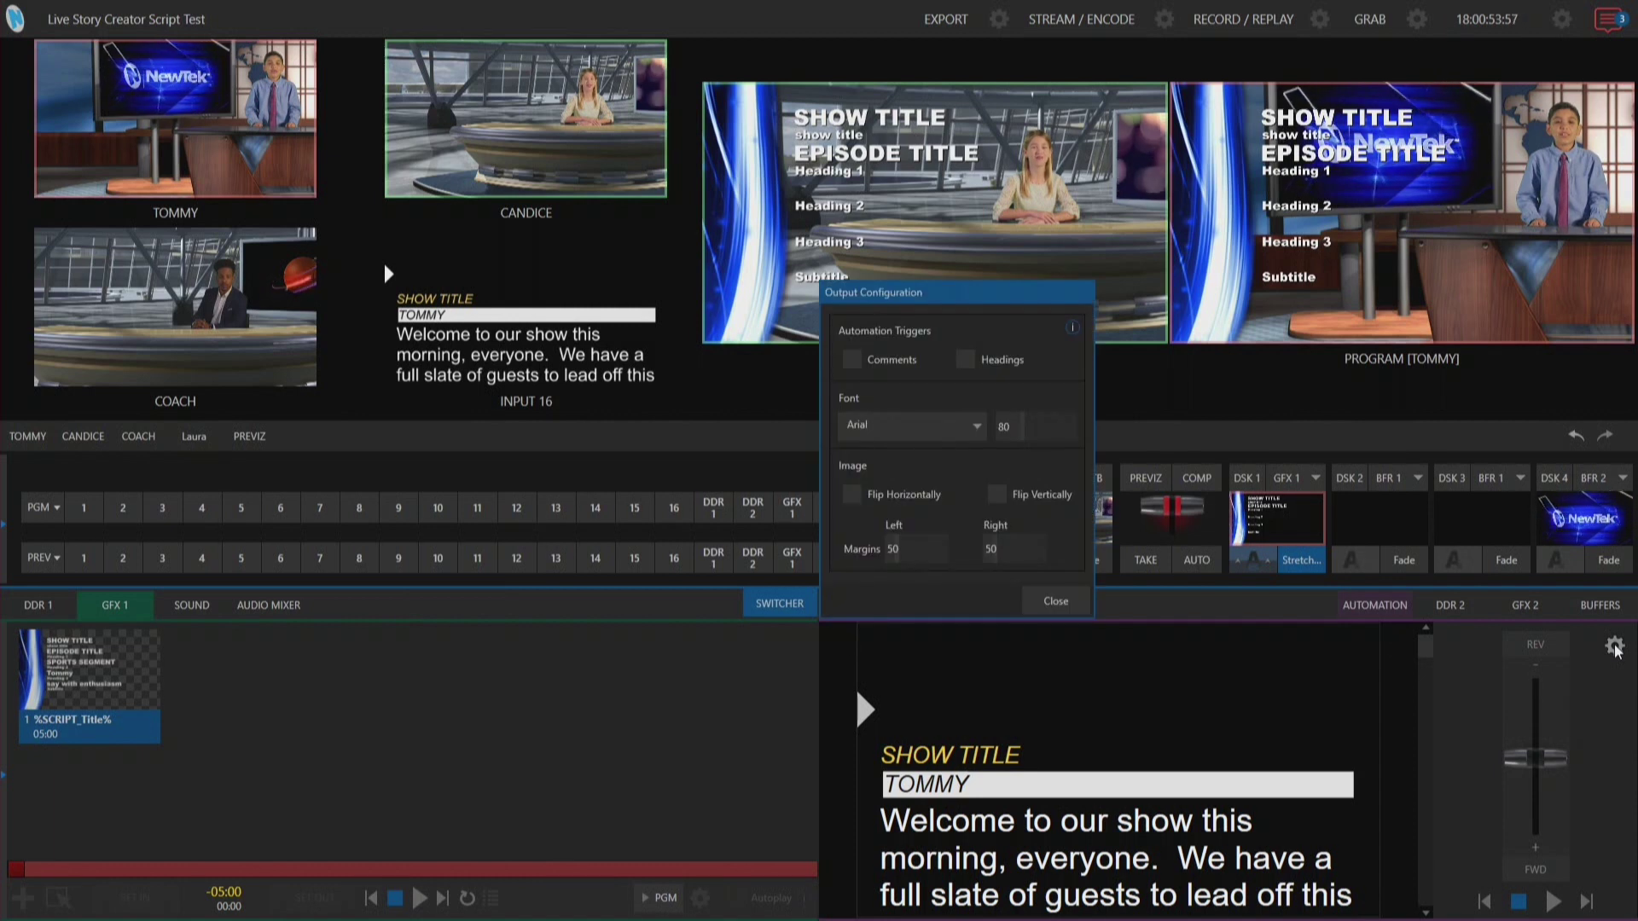
pyautogui.click(853, 359)
pyautogui.click(966, 361)
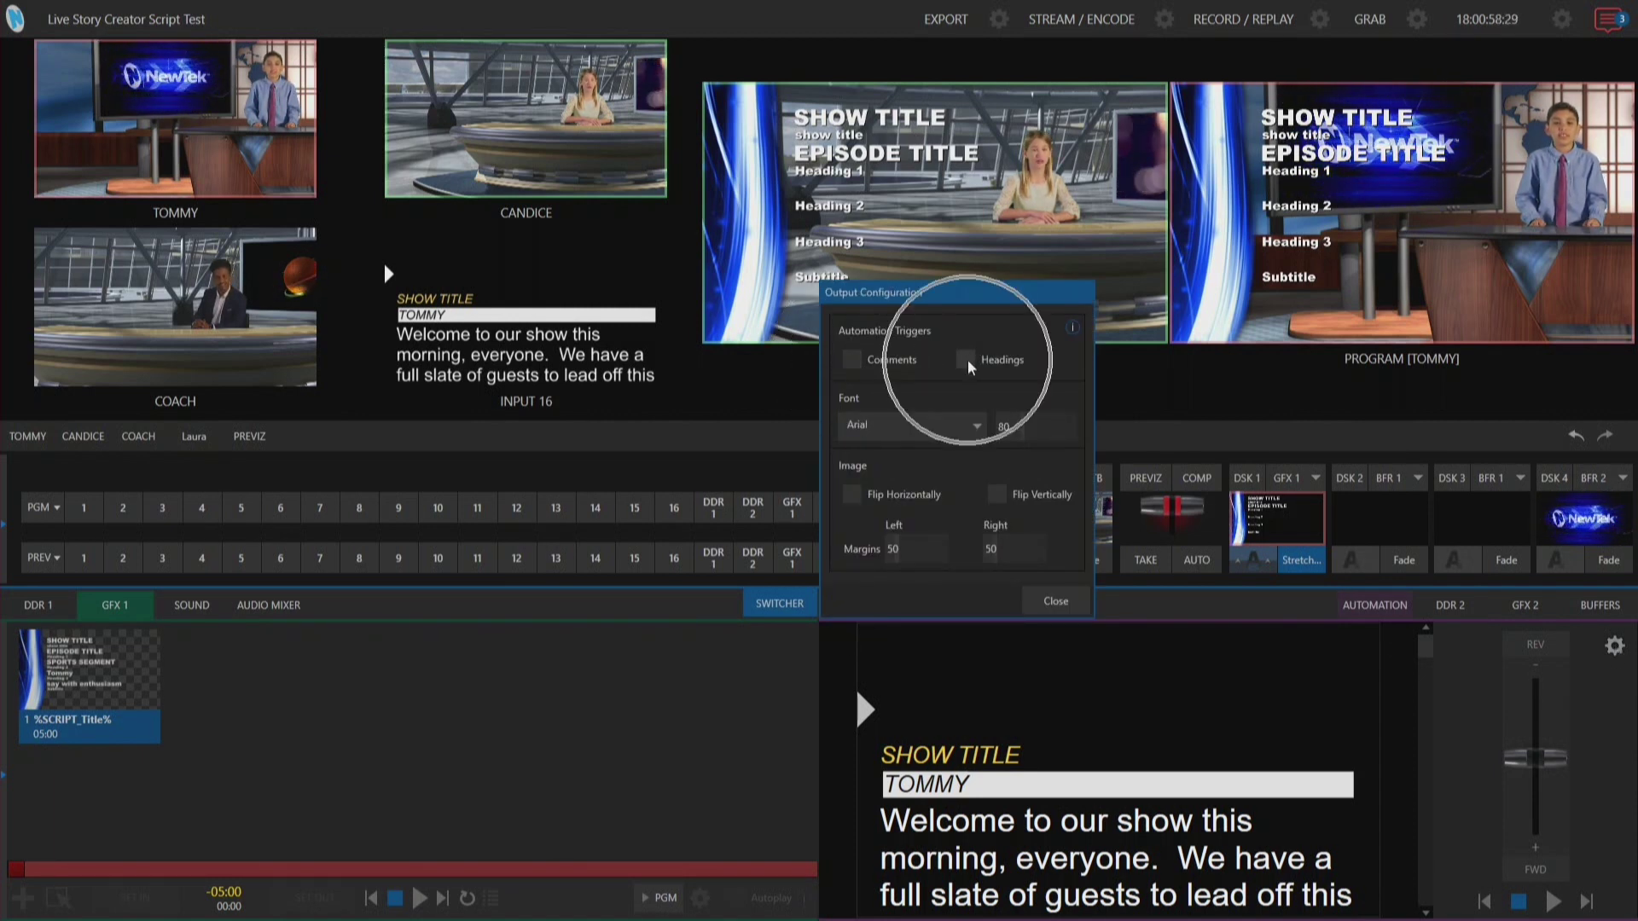
pyautogui.click(854, 359)
pyautogui.click(1067, 606)
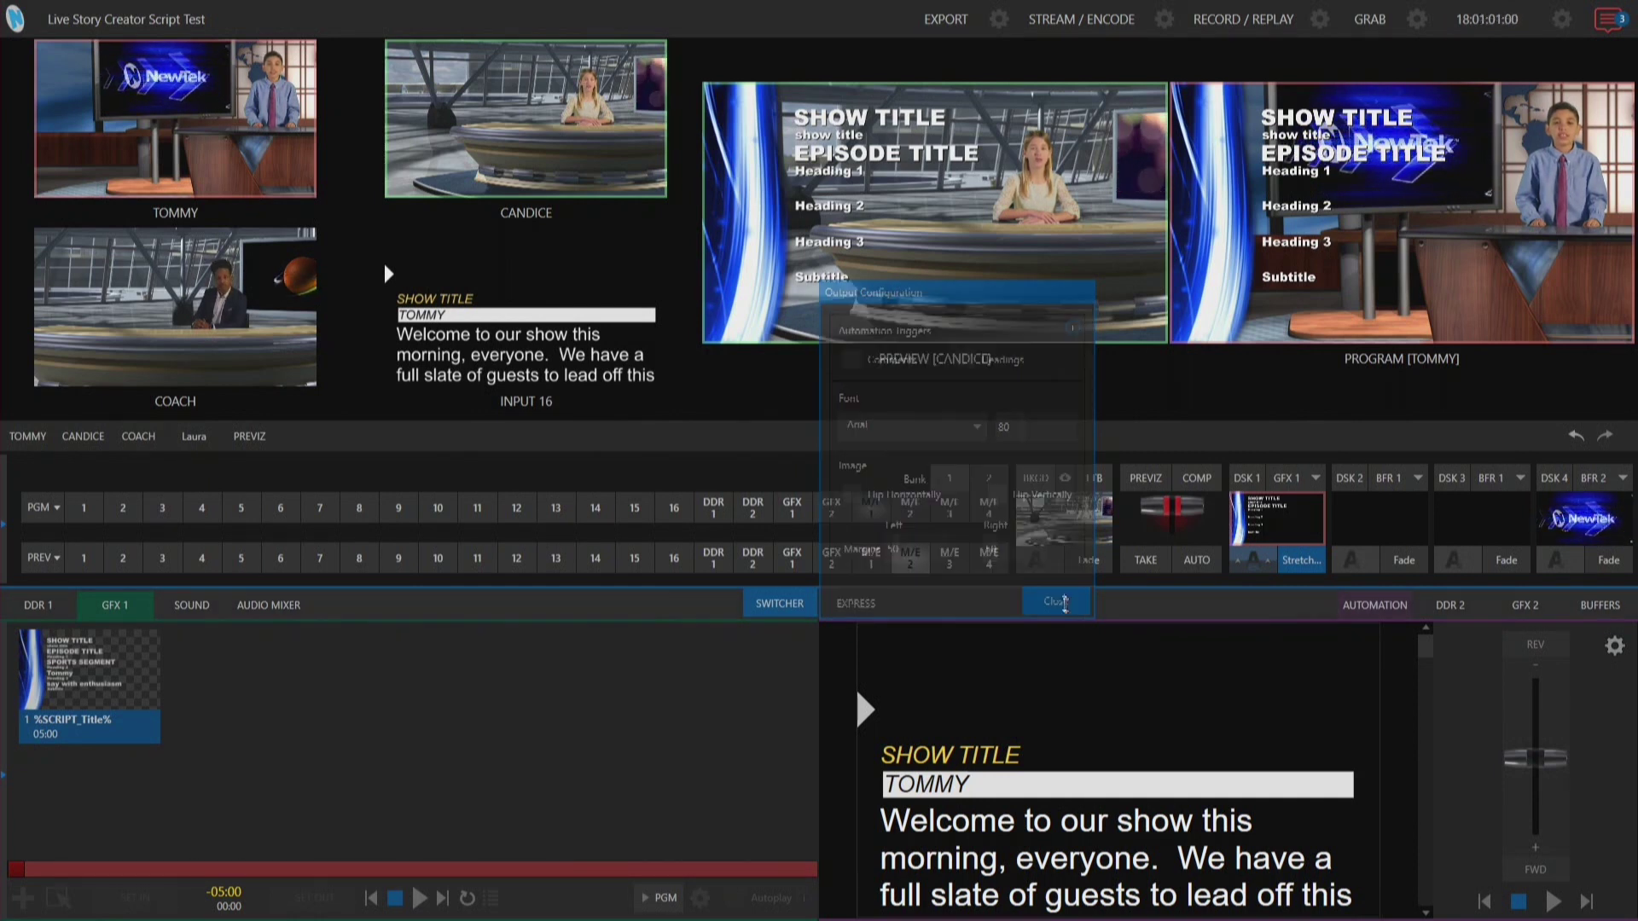